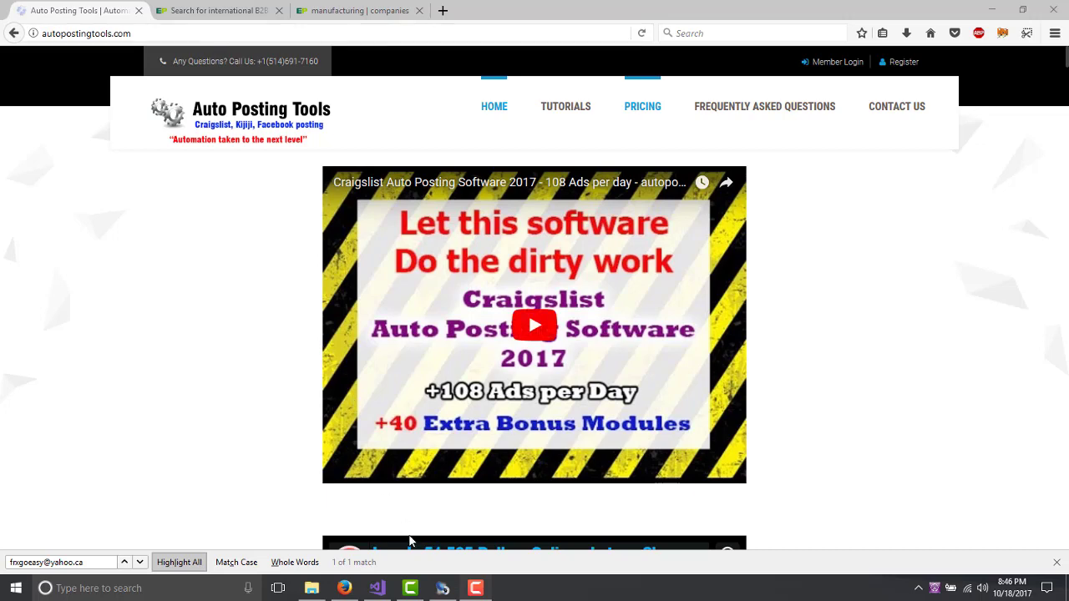
Search the Europages directory for 'manufacturing'.
{"action": "left_click", "coordinate": [205, 12]}
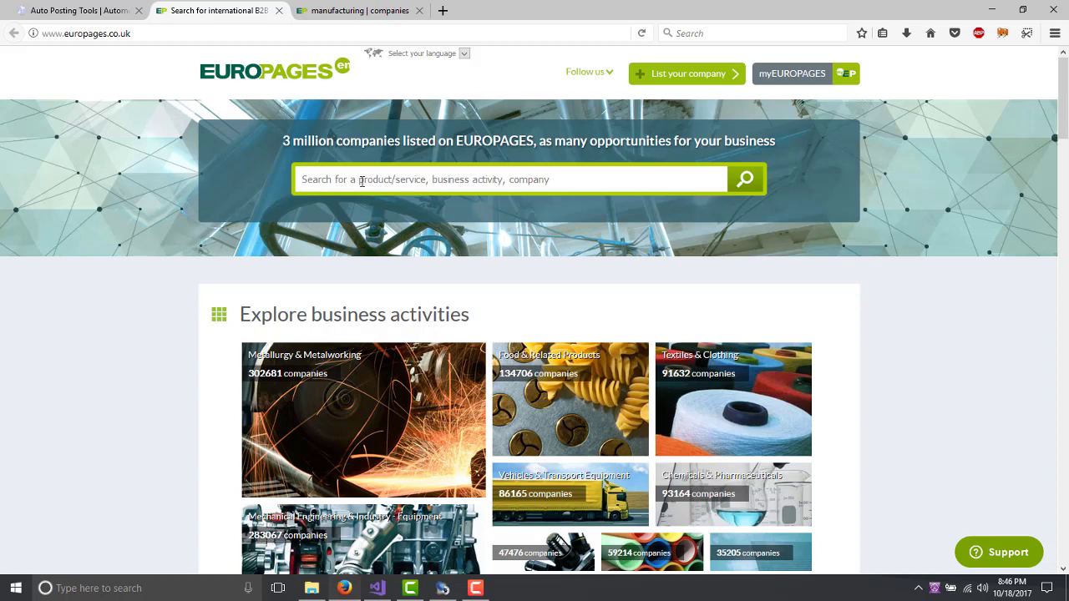
{"action": "type", "text": "manuf"}
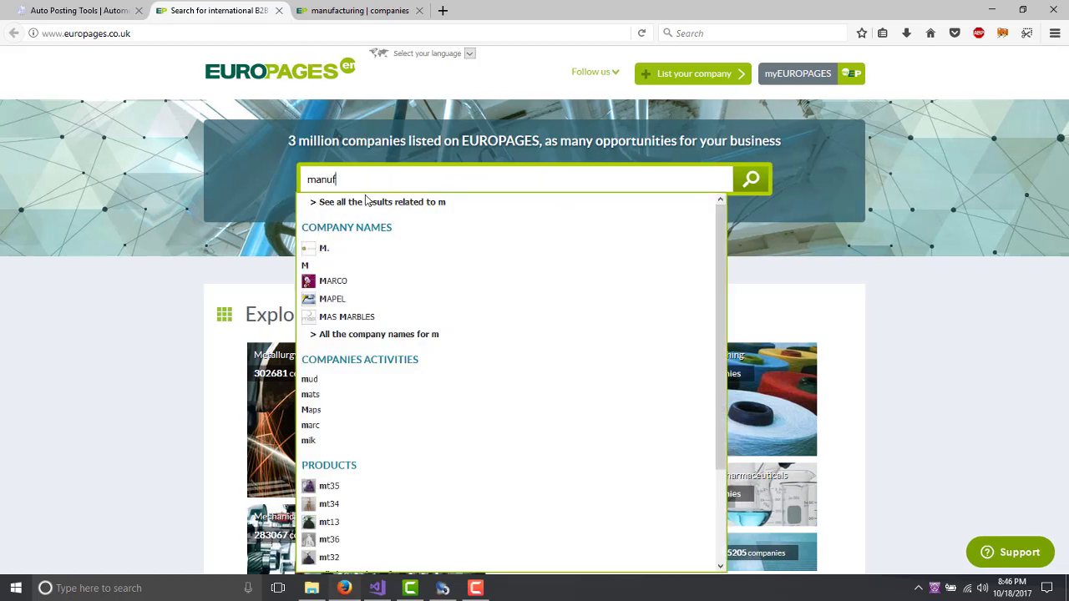
{"action": "type", "text": "actu"}
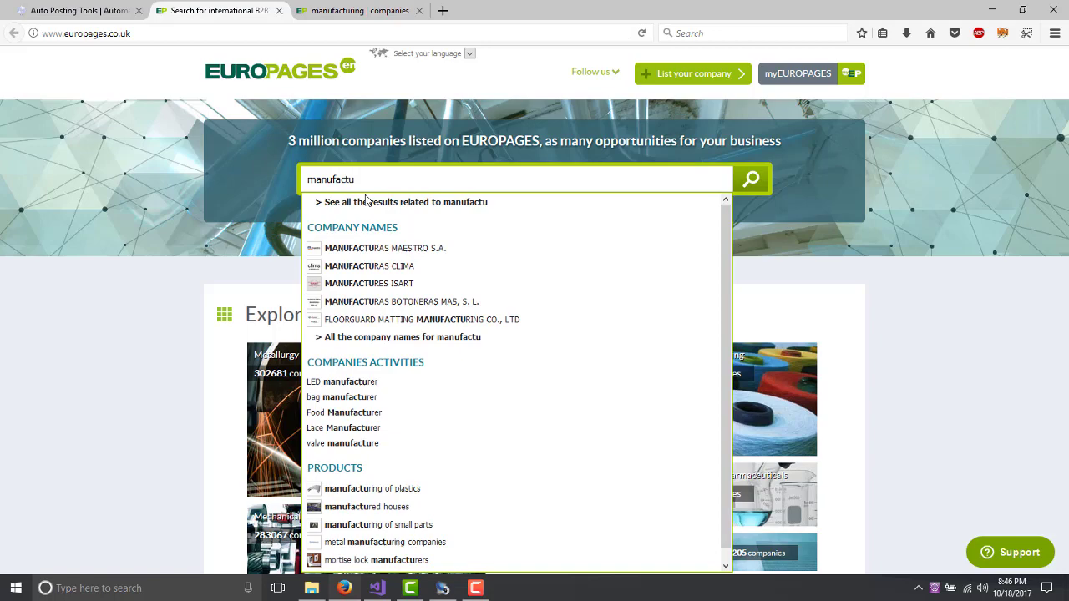
{"action": "type", "text": "ring"}
{"action": "key", "text": "Return"}
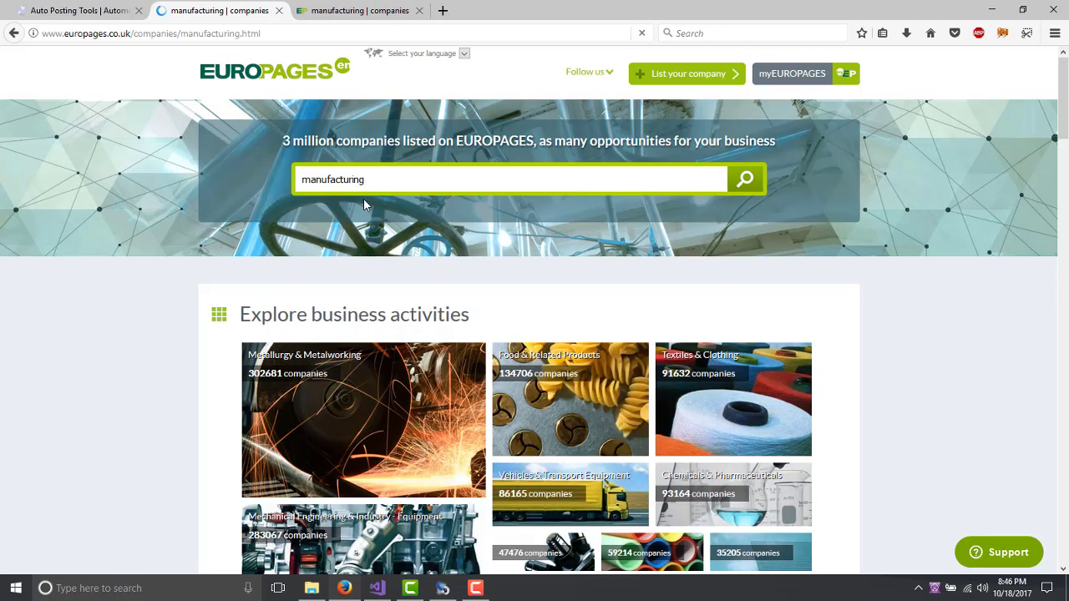
{"action": "scroll", "coordinate": [457, 384], "scroll_direction": "down", "scroll_amount": 5}
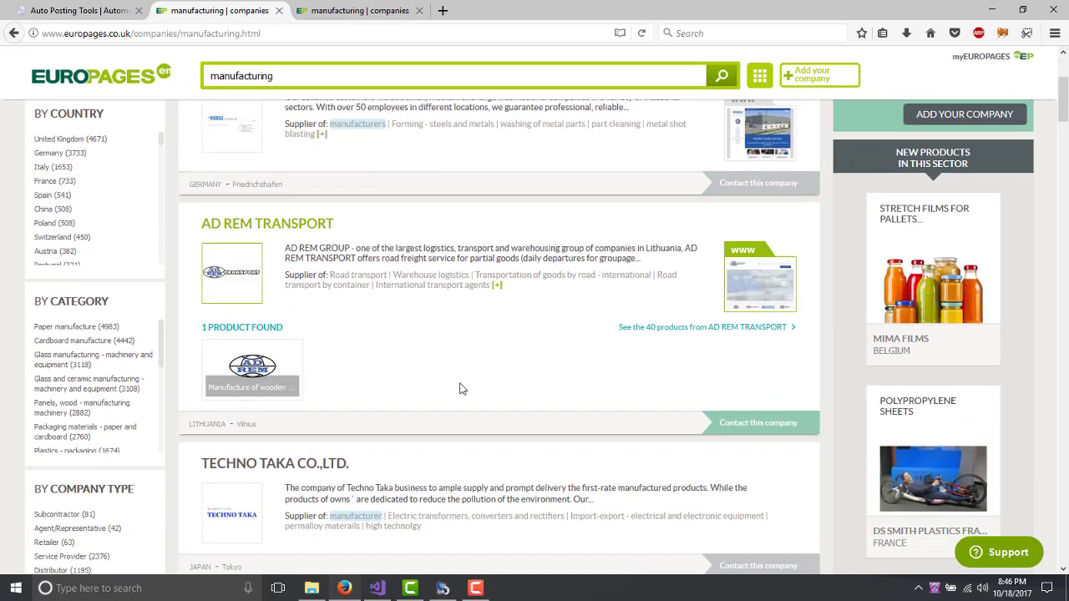
{"action": "scroll", "coordinate": [459, 389], "scroll_direction": "down", "scroll_amount": 10}
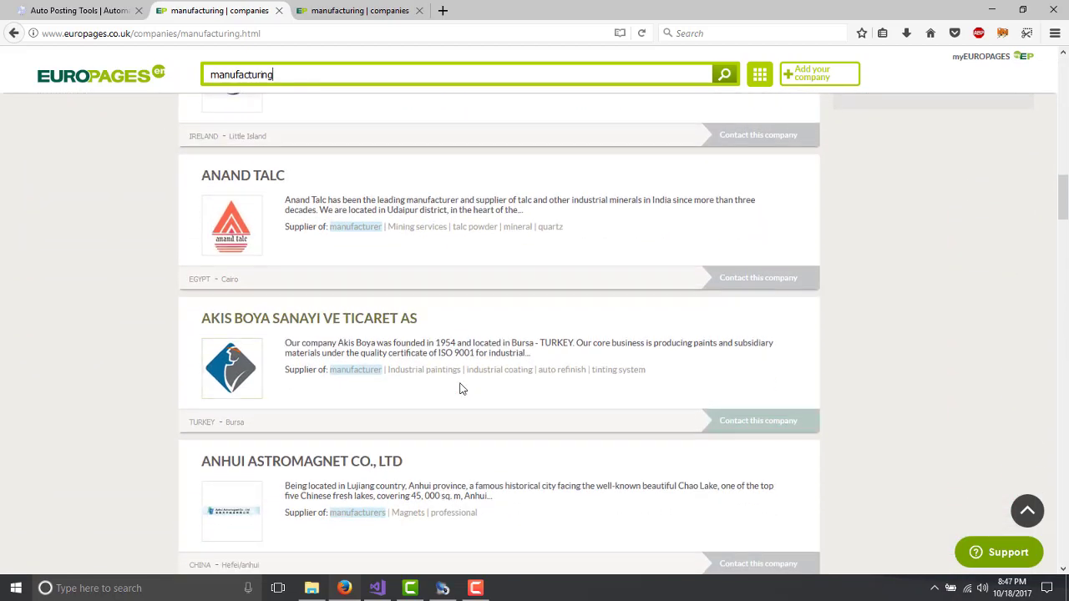
{"action": "scroll", "coordinate": [459, 389], "scroll_direction": "up", "scroll_amount": 10}
{"action": "scroll", "coordinate": [459, 388], "scroll_direction": "up", "scroll_amount": 5}
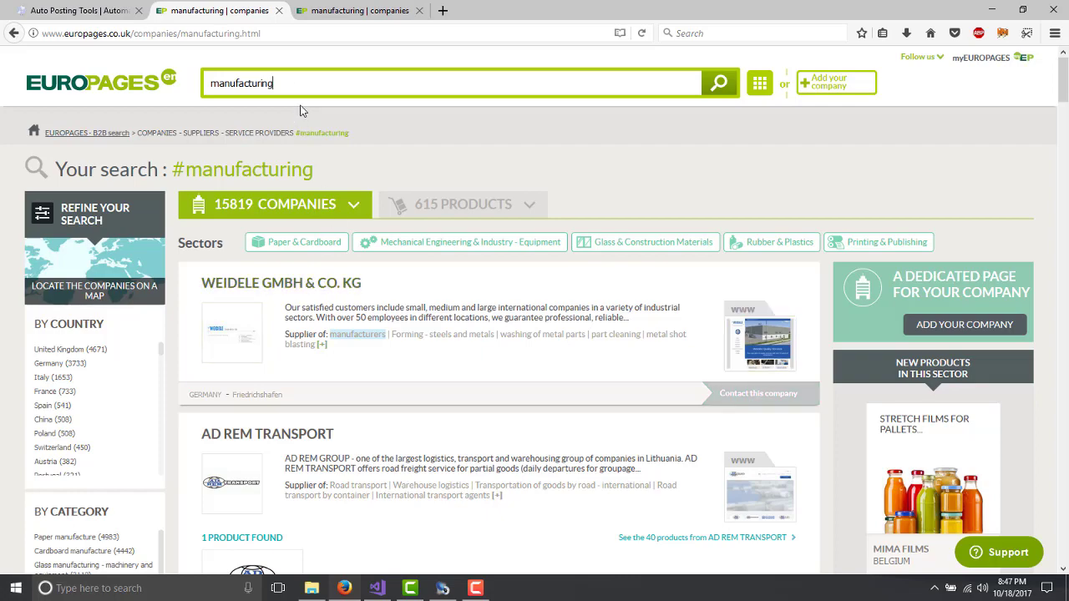
{"action": "scroll", "coordinate": [406, 380], "scroll_direction": "down", "scroll_amount": 1}
{"action": "scroll", "coordinate": [404, 379], "scroll_direction": "down", "scroll_amount": 7}
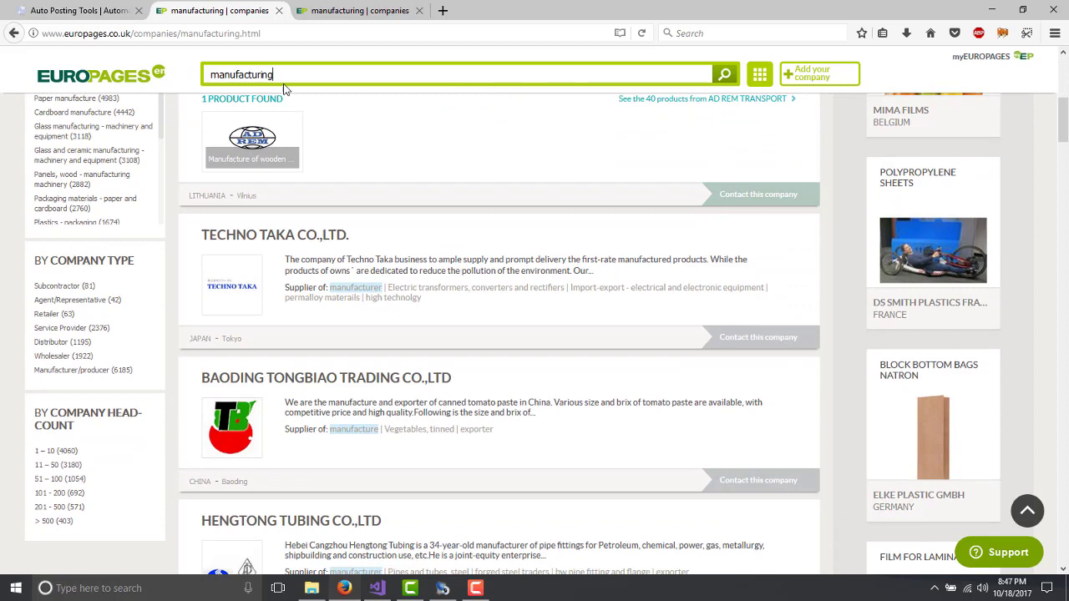
{"action": "scroll", "coordinate": [361, 316], "scroll_direction": "down", "scroll_amount": 4}
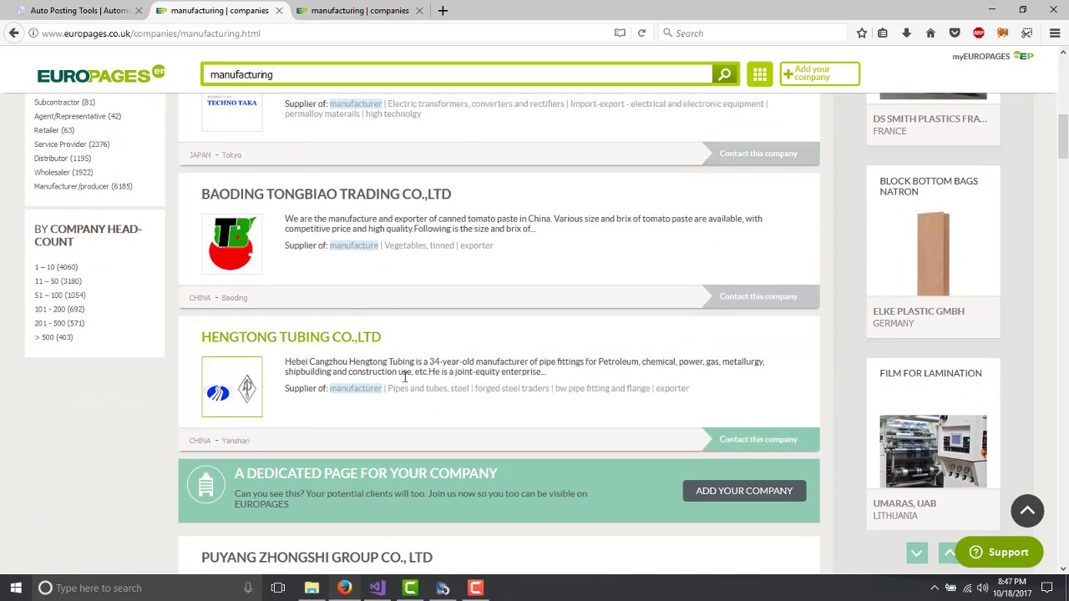
{"action": "scroll", "coordinate": [404, 376], "scroll_direction": "down", "scroll_amount": 1}
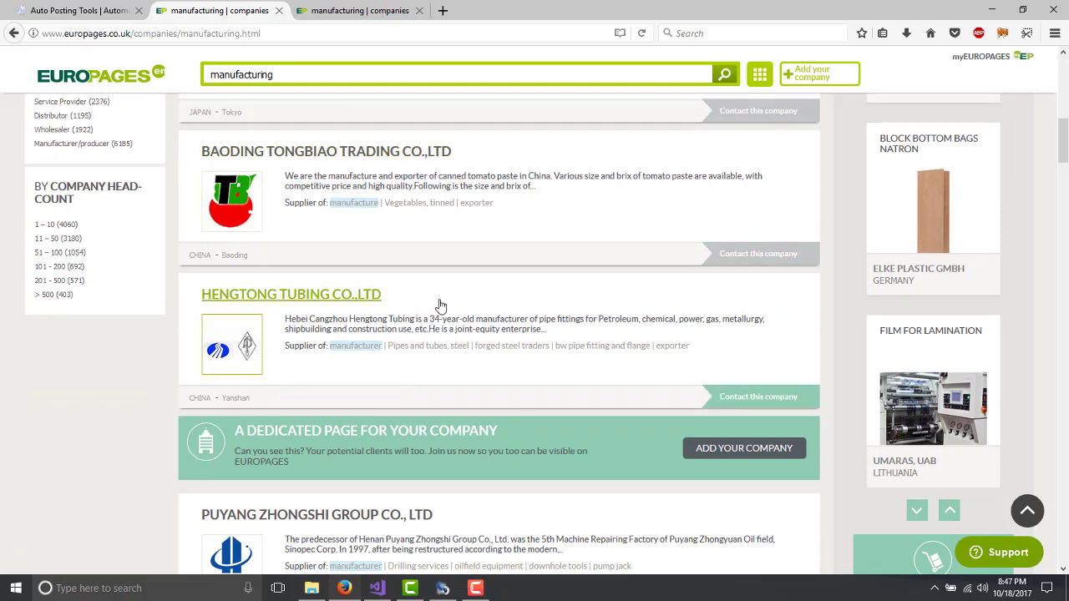
{"action": "scroll", "coordinate": [442, 306], "scroll_direction": "up", "scroll_amount": 1}
{"action": "scroll", "coordinate": [441, 306], "scroll_direction": "up", "scroll_amount": 2}
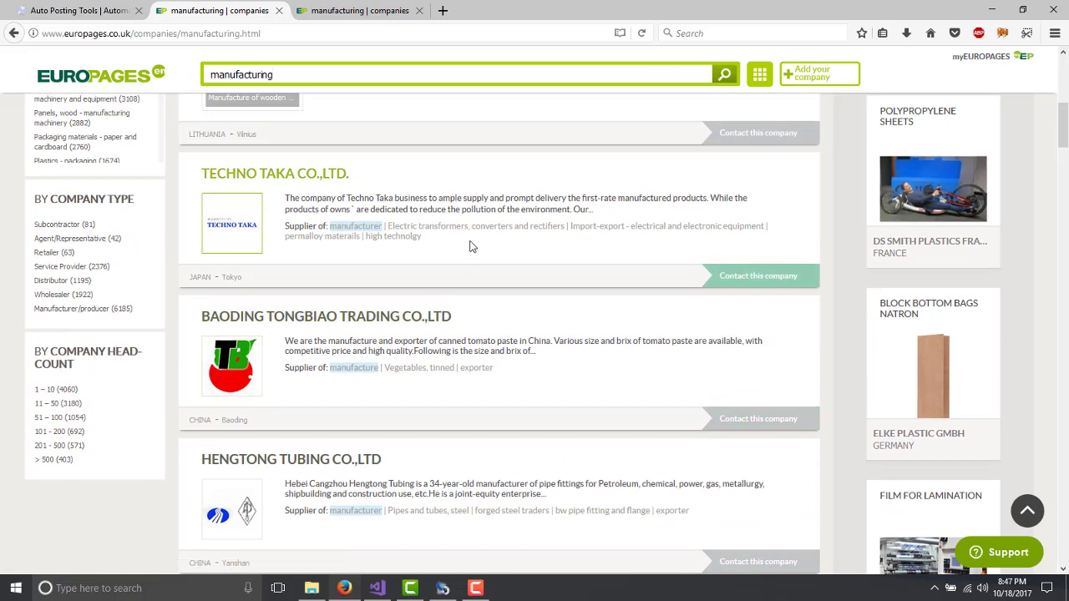
{"action": "scroll", "coordinate": [470, 246], "scroll_direction": "up", "scroll_amount": 4}
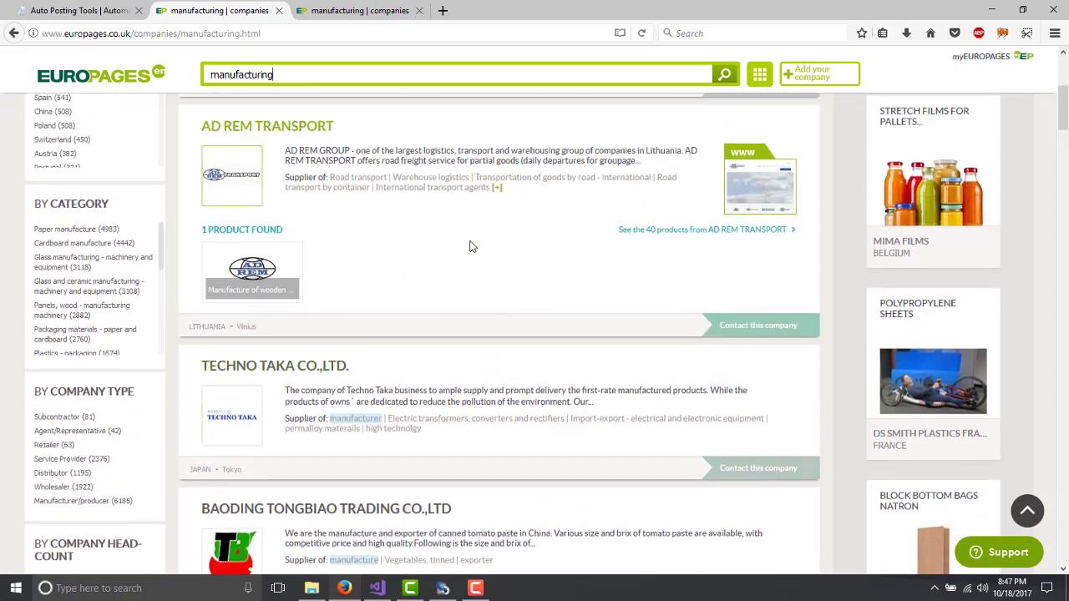
{"action": "scroll", "coordinate": [470, 247], "scroll_direction": "up", "scroll_amount": 2}
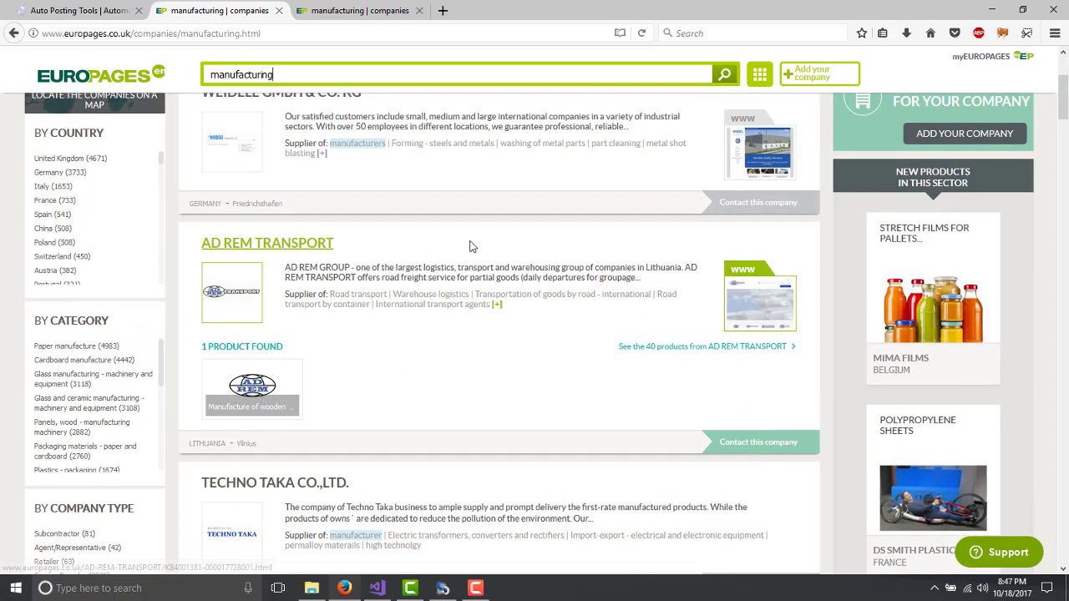
{"action": "scroll", "coordinate": [470, 246], "scroll_direction": "up", "scroll_amount": 3}
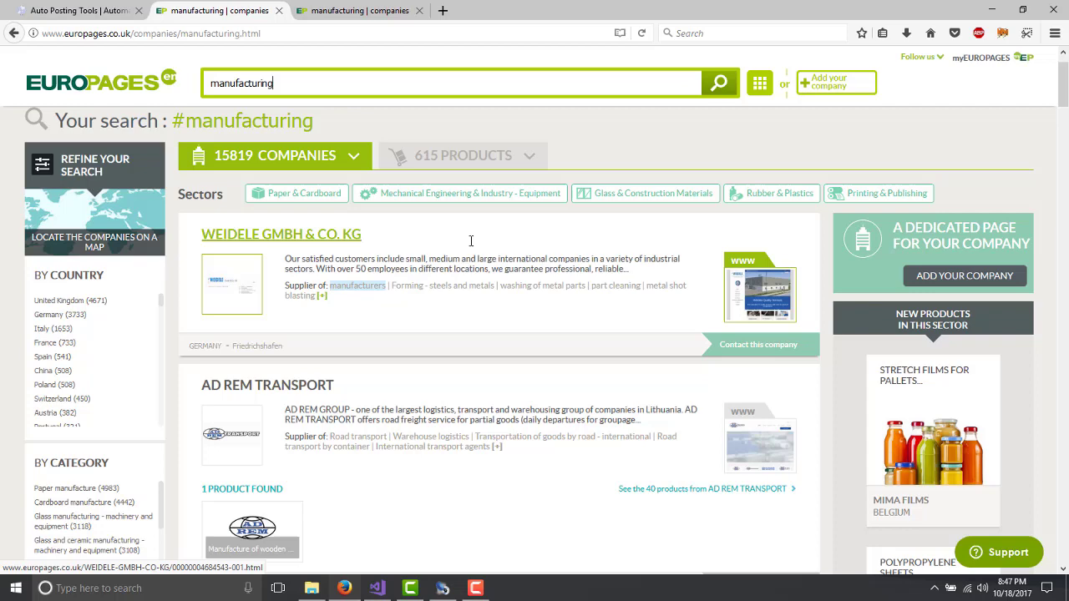
{"action": "scroll", "coordinate": [470, 242], "scroll_direction": "down", "scroll_amount": 7}
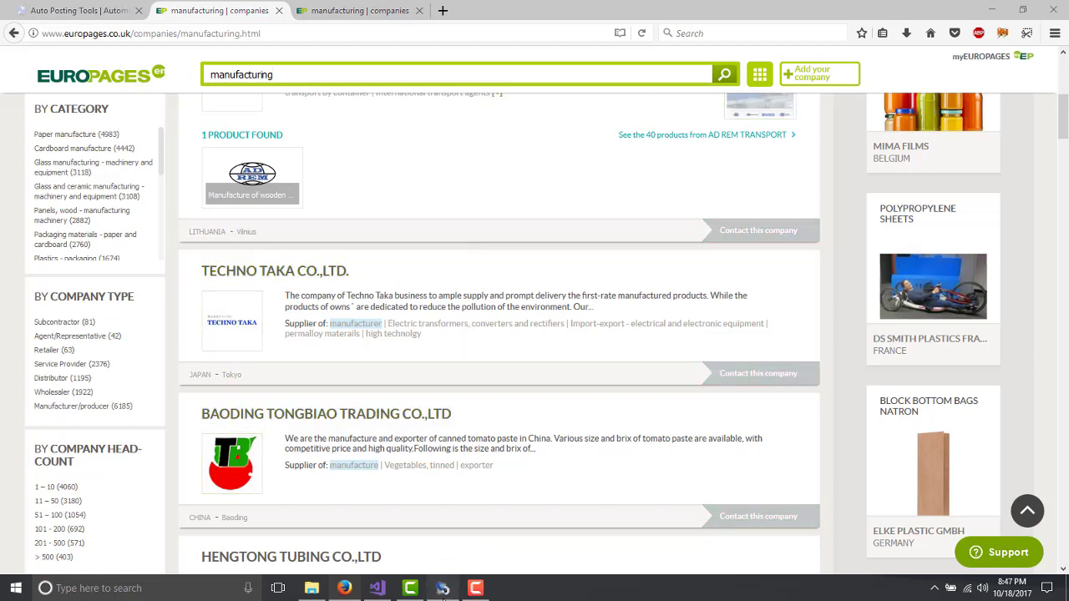
{"action": "left_click", "coordinate": [443, 588]}
{"action": "left_click", "coordinate": [345, 588]}
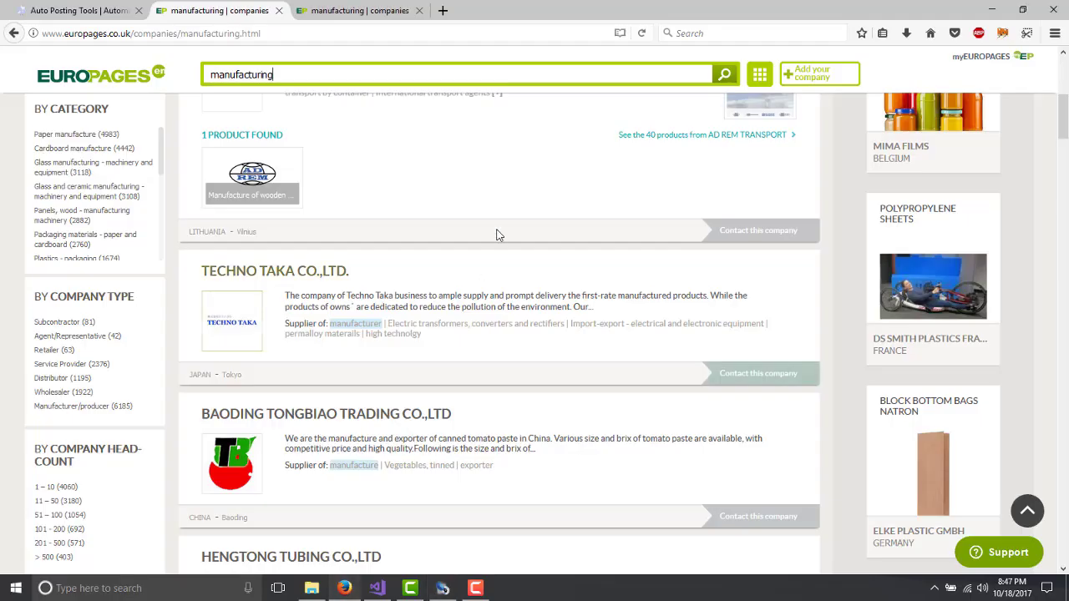
{"action": "scroll", "coordinate": [504, 239], "scroll_direction": "up", "scroll_amount": 3}
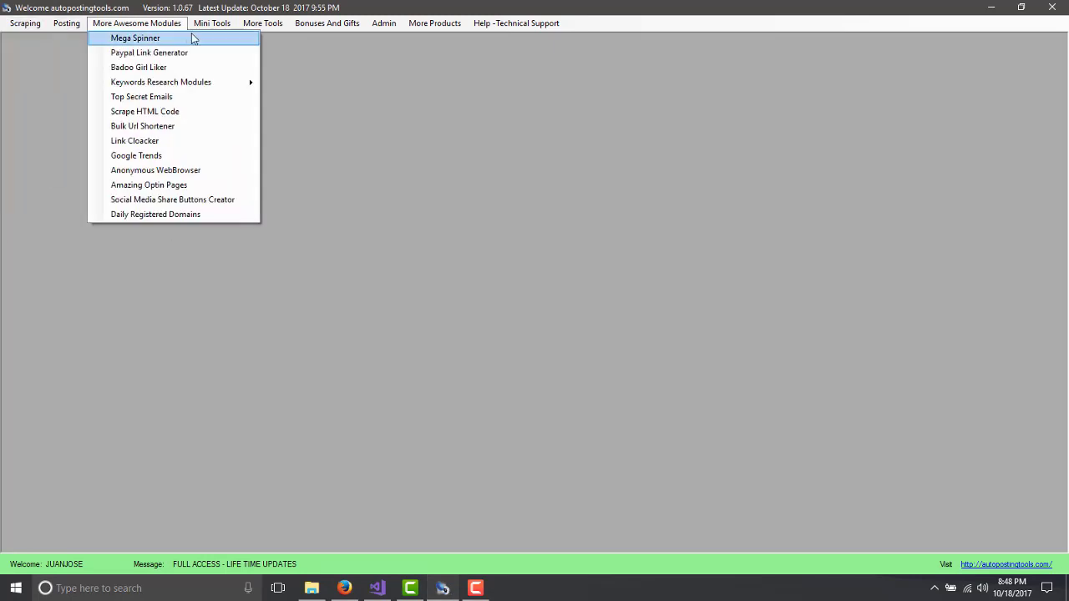
Open Scraping > Business to Business Modules > EuroPages Company Scraper and enter Manufacturing as the service.
{"action": "mouse_move", "coordinate": [226, 30]}
{"action": "mouse_move", "coordinate": [8, 30]}
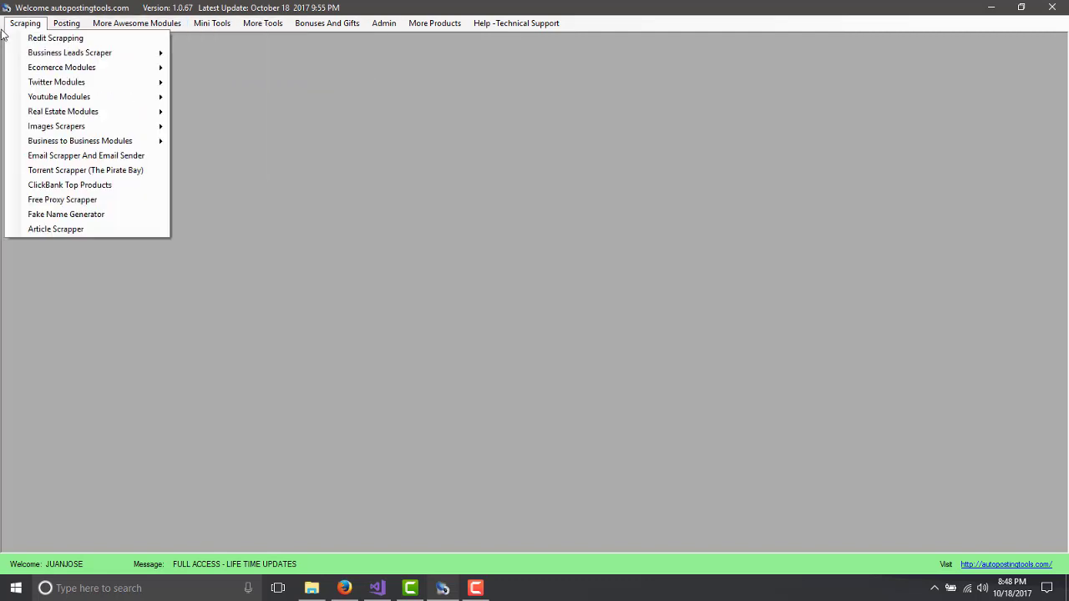
{"action": "mouse_move", "coordinate": [95, 141]}
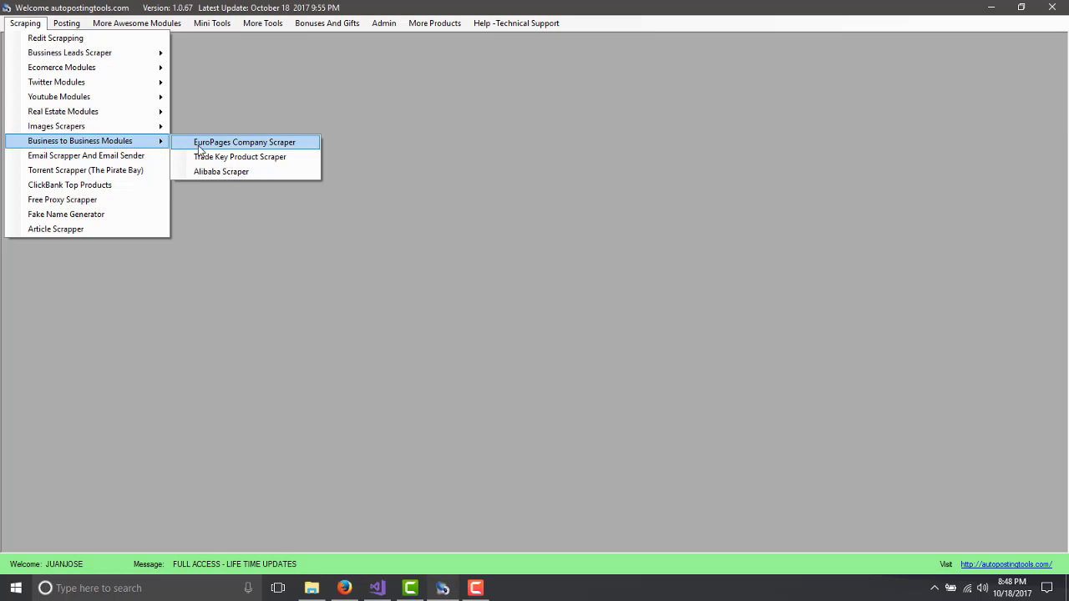
{"action": "left_click", "coordinate": [244, 147]}
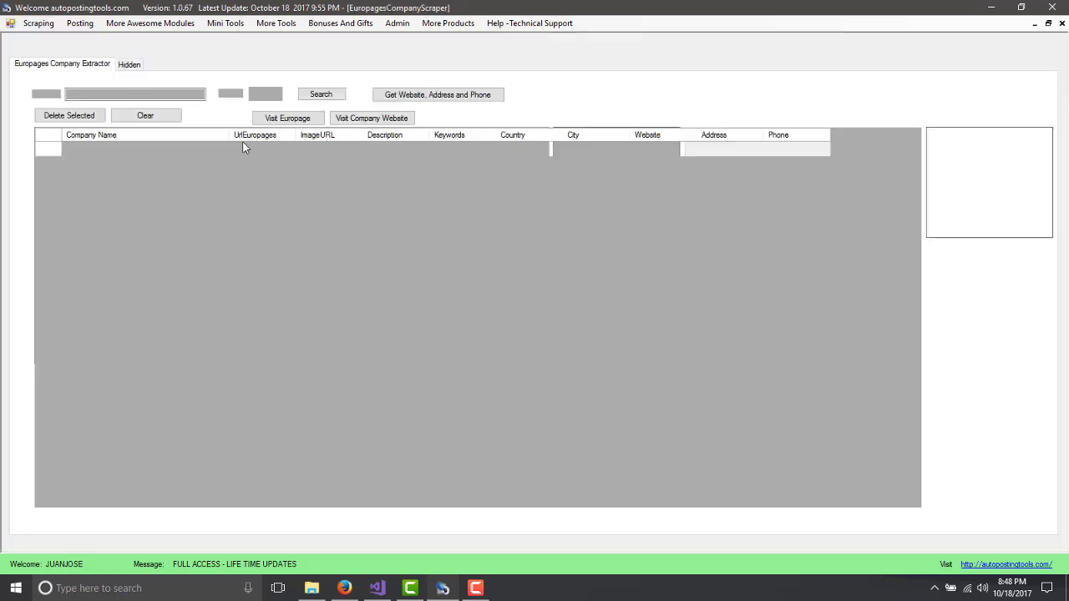
{"action": "left_click", "coordinate": [174, 94]}
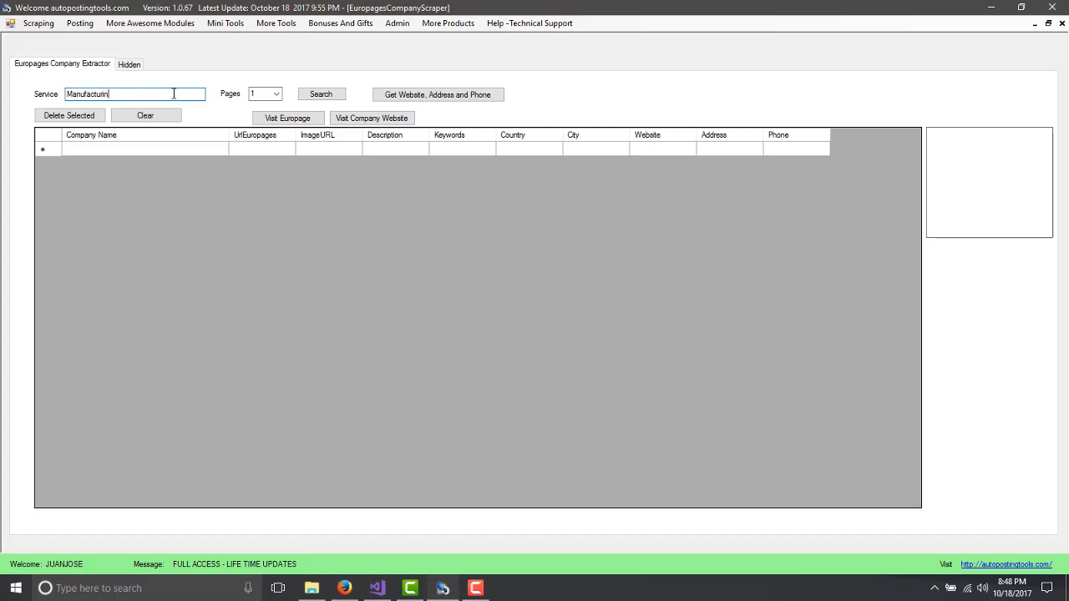
Scrape one page of Manufacturing companies and preview the PUYANG ZHONGSHI GROUP logo.
{"action": "left_click", "coordinate": [275, 94]}
{"action": "left_click", "coordinate": [276, 95]}
{"action": "left_click", "coordinate": [320, 98]}
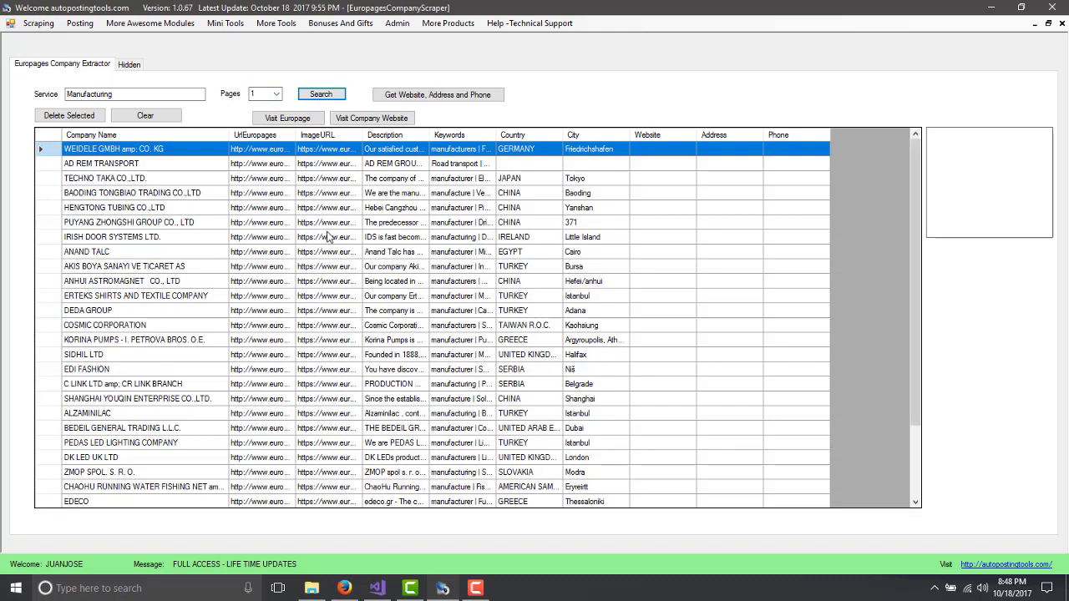
{"action": "left_click", "coordinate": [327, 225]}
{"action": "scroll", "coordinate": [327, 233], "scroll_direction": "down", "scroll_amount": 3}
{"action": "scroll", "coordinate": [327, 237], "scroll_direction": "up", "scroll_amount": 3}
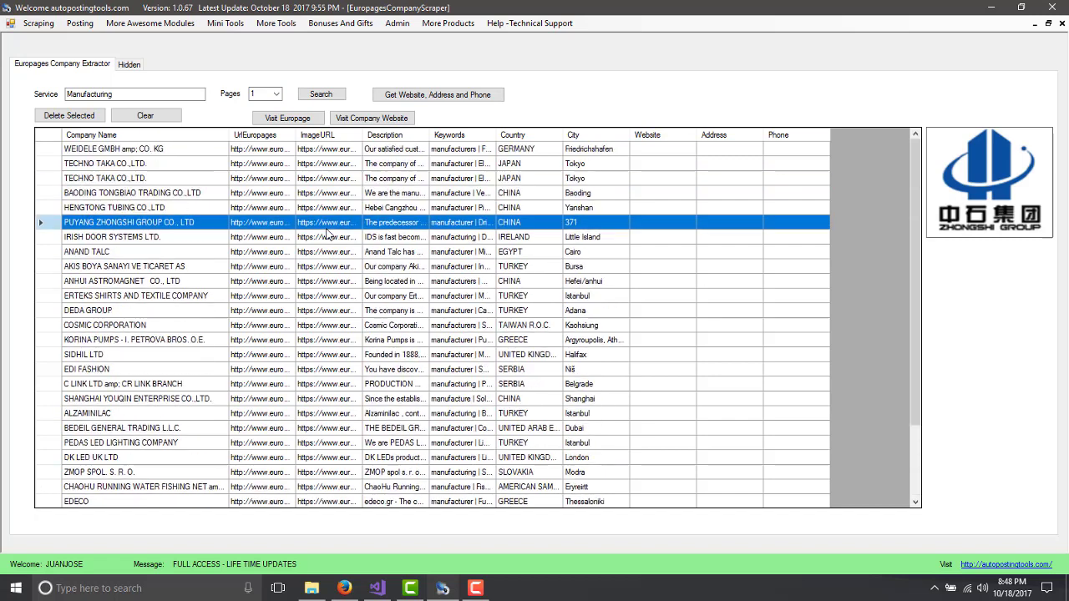
Rescrape with Pages set to 2 and sort the results by Country.
{"action": "left_click", "coordinate": [269, 94]}
{"action": "left_click", "coordinate": [271, 119]}
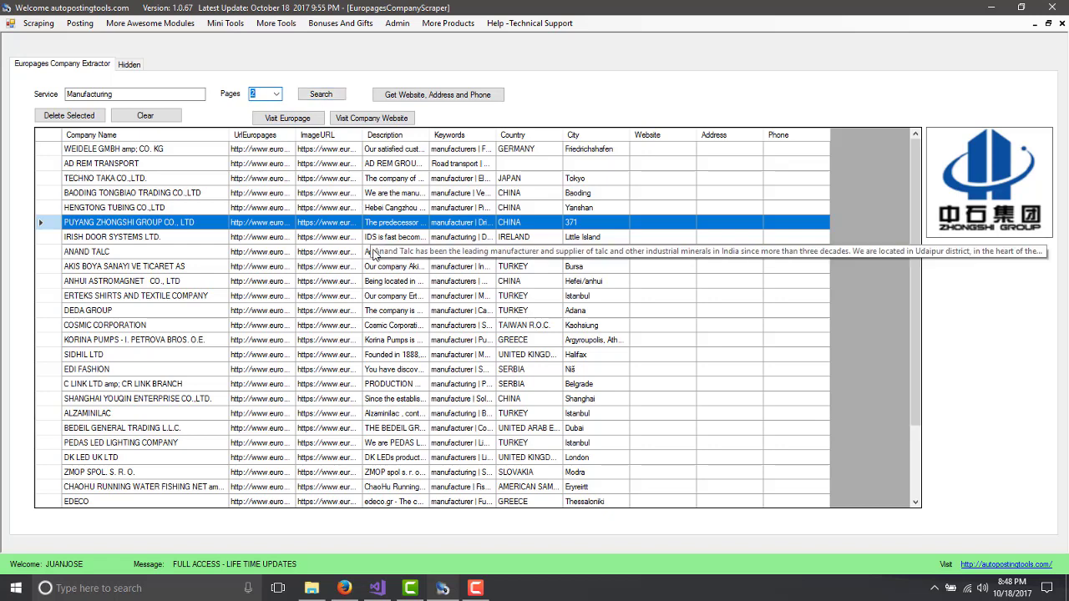
{"action": "left_click", "coordinate": [522, 139]}
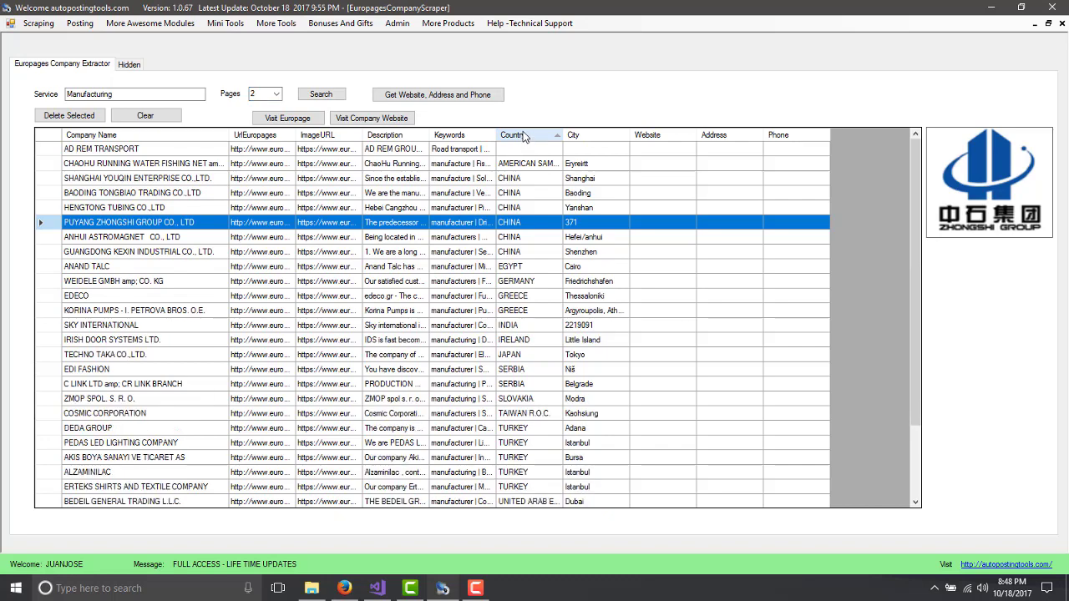
Delete the rows from ANAND TALC onward and fetch website, address and phone for the rest.
{"action": "left_click_drag", "start_coordinate": [509, 267], "coordinate": [39, 483]}
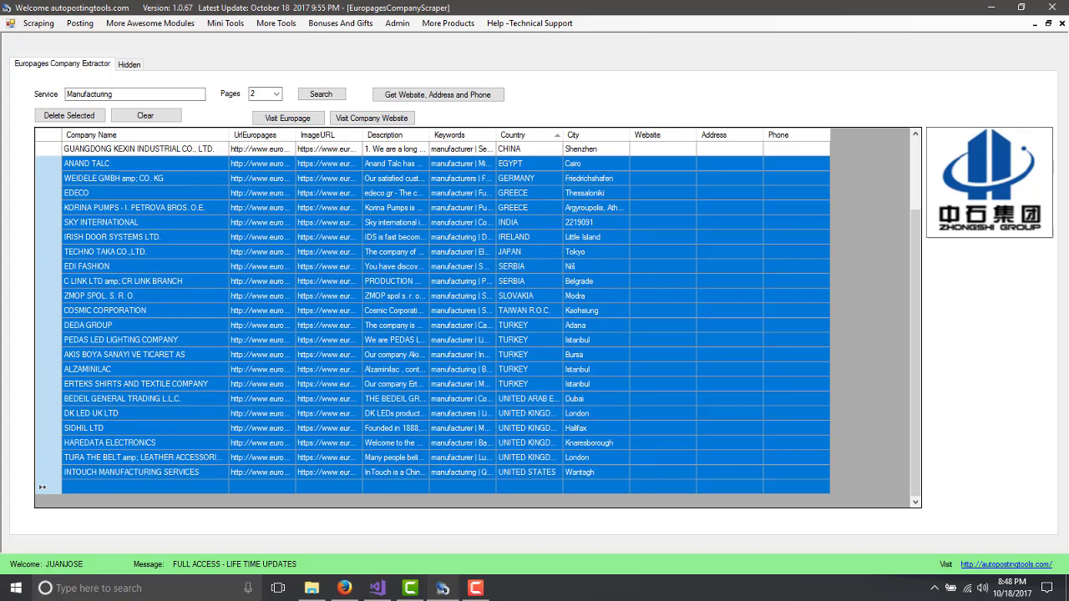
{"action": "key", "text": "Delete"}
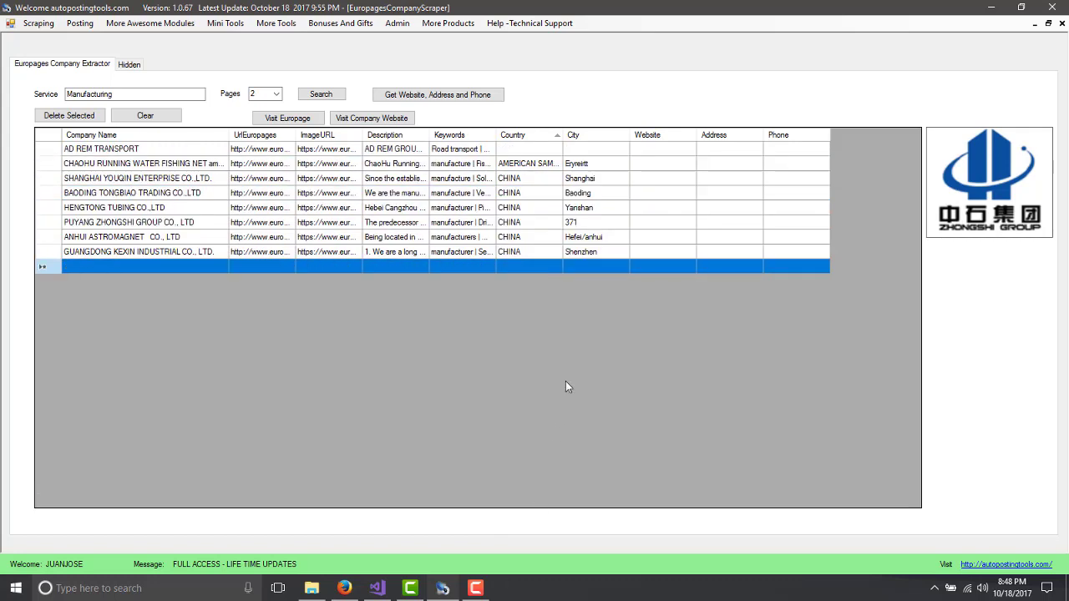
{"action": "left_click", "coordinate": [442, 96]}
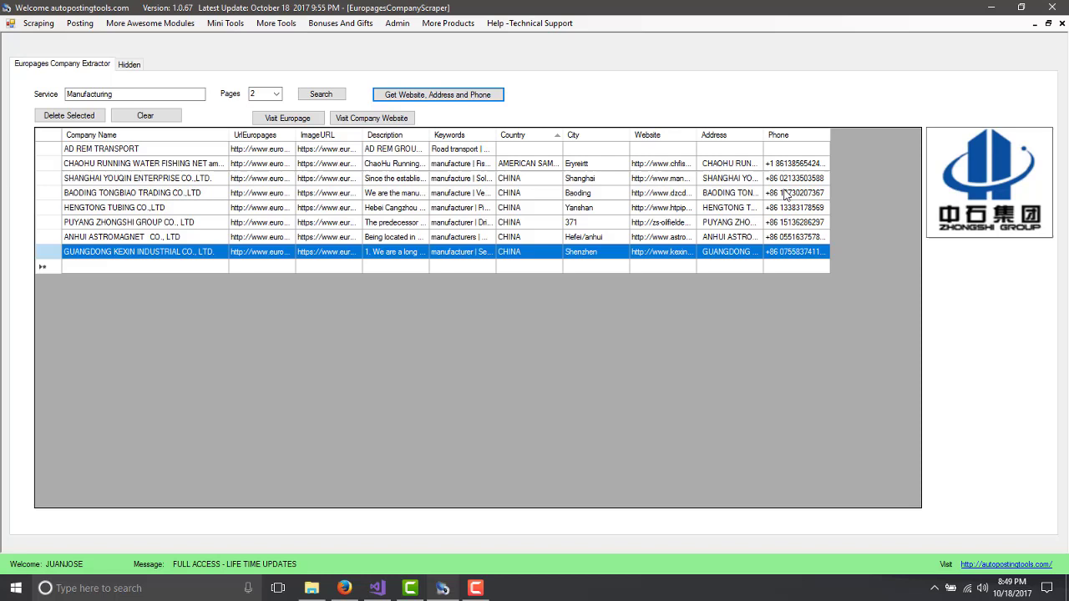
Widen the Address column and select all company rows.
{"action": "left_click", "coordinate": [762, 136]}
{"action": "left_click_drag", "start_coordinate": [762, 135], "coordinate": [869, 136]}
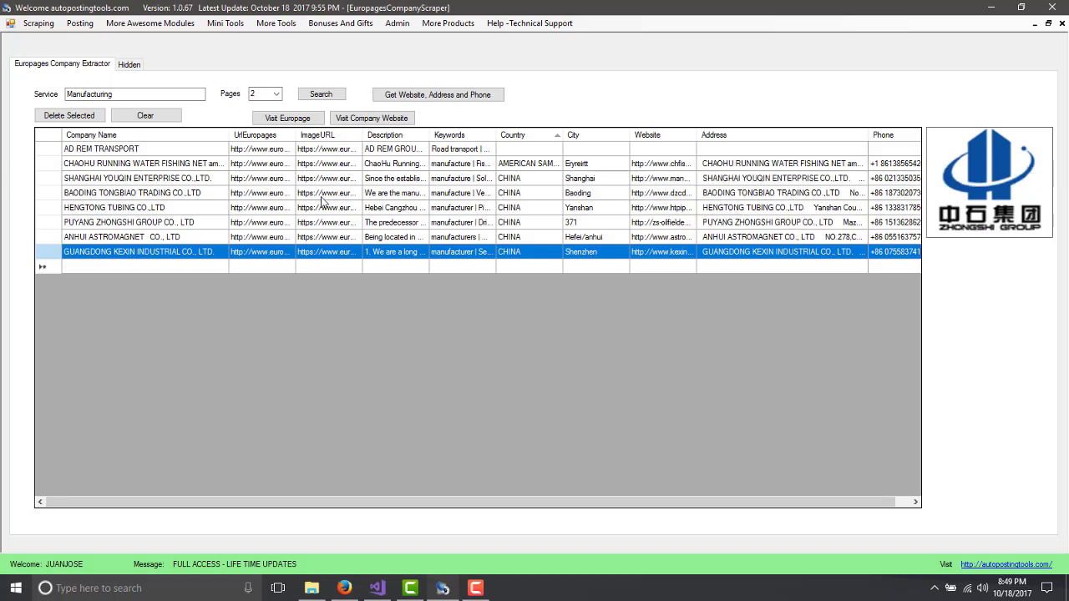
{"action": "left_click", "coordinate": [52, 138]}
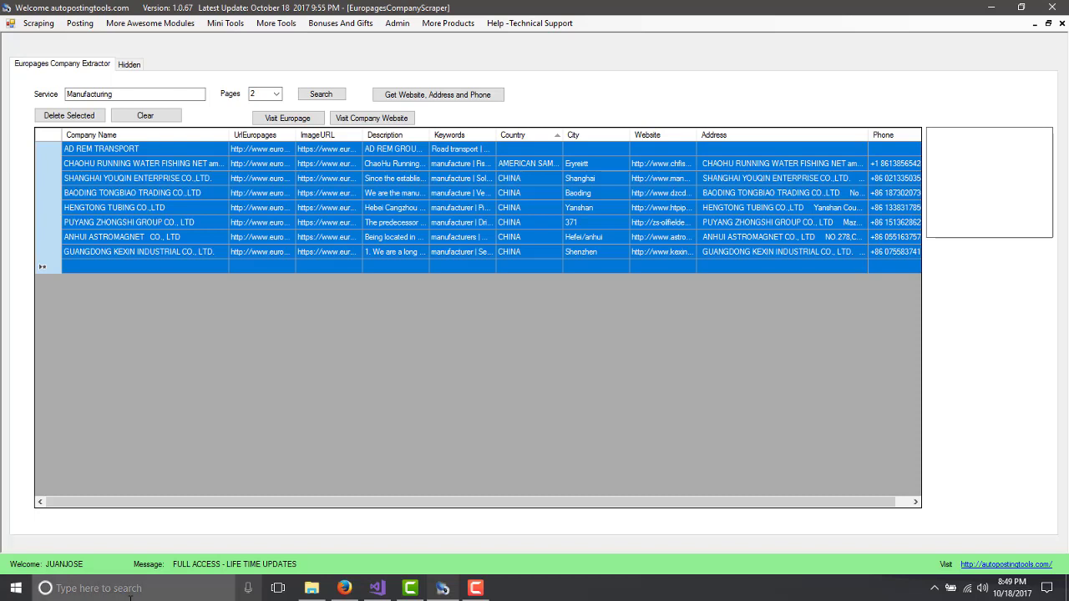
Find Excel through a taskbar search for 'exc' and launch Excel 2016.
{"action": "left_click", "coordinate": [130, 596]}
{"action": "type", "text": "exc"}
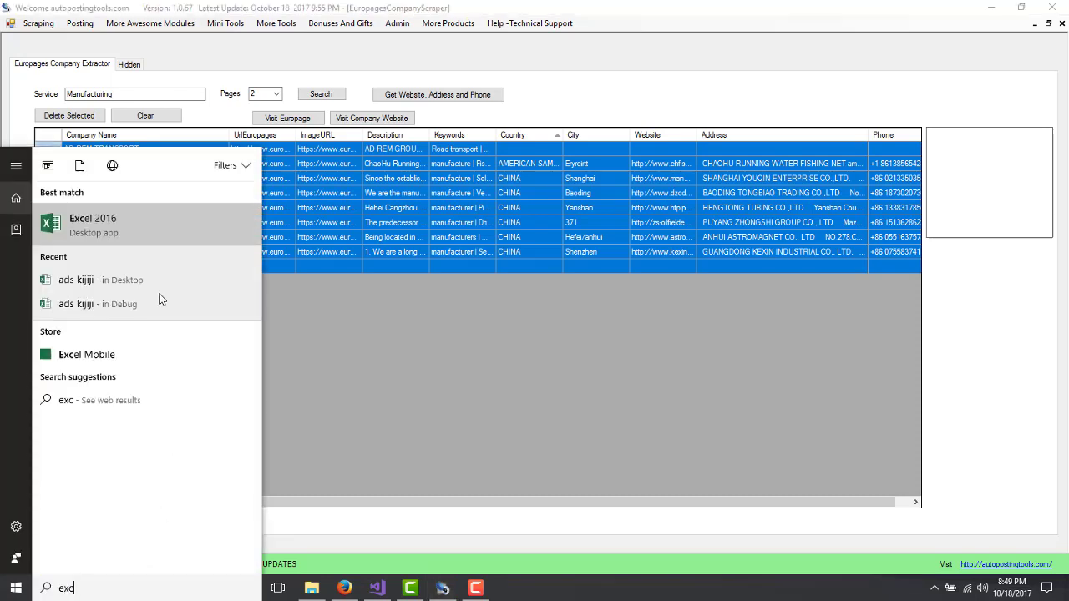
{"action": "left_click", "coordinate": [100, 225]}
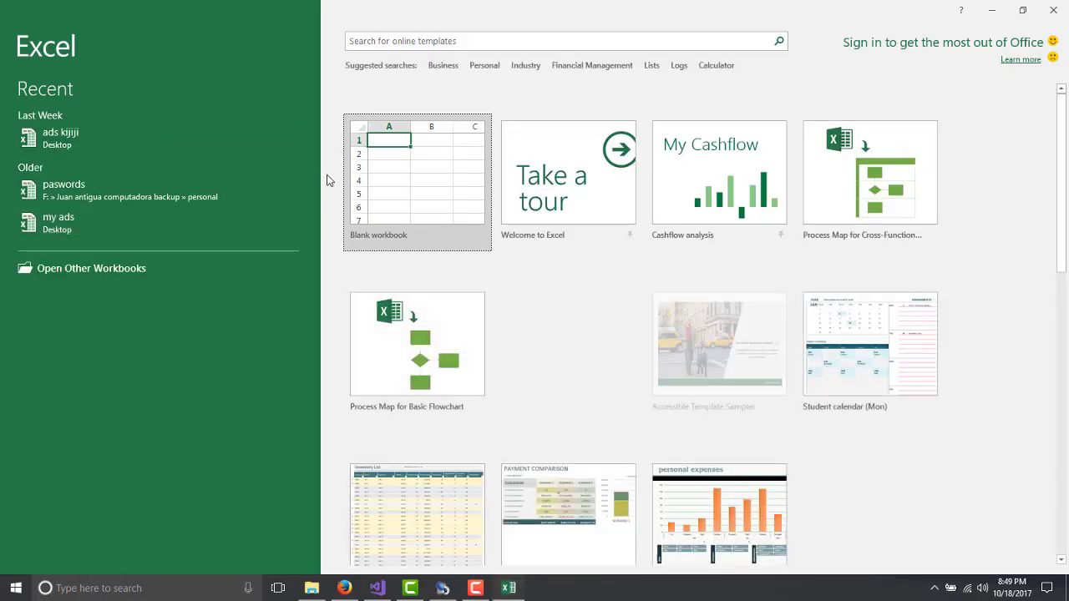
Paste the copied company table into a new blank workbook.
{"action": "left_click", "coordinate": [373, 197]}
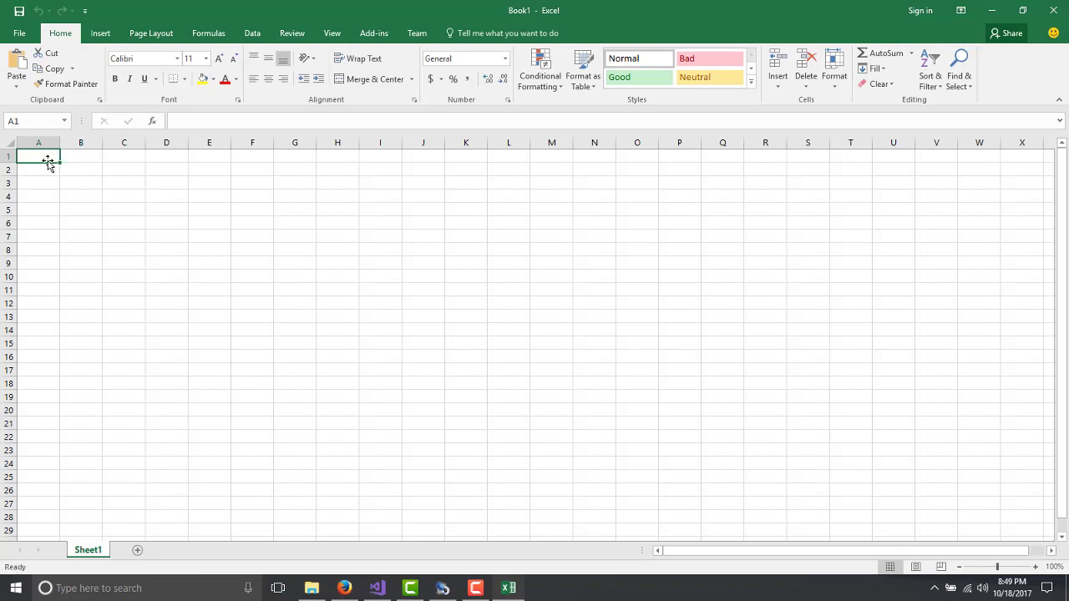
{"action": "key", "text": "ctrl+v"}
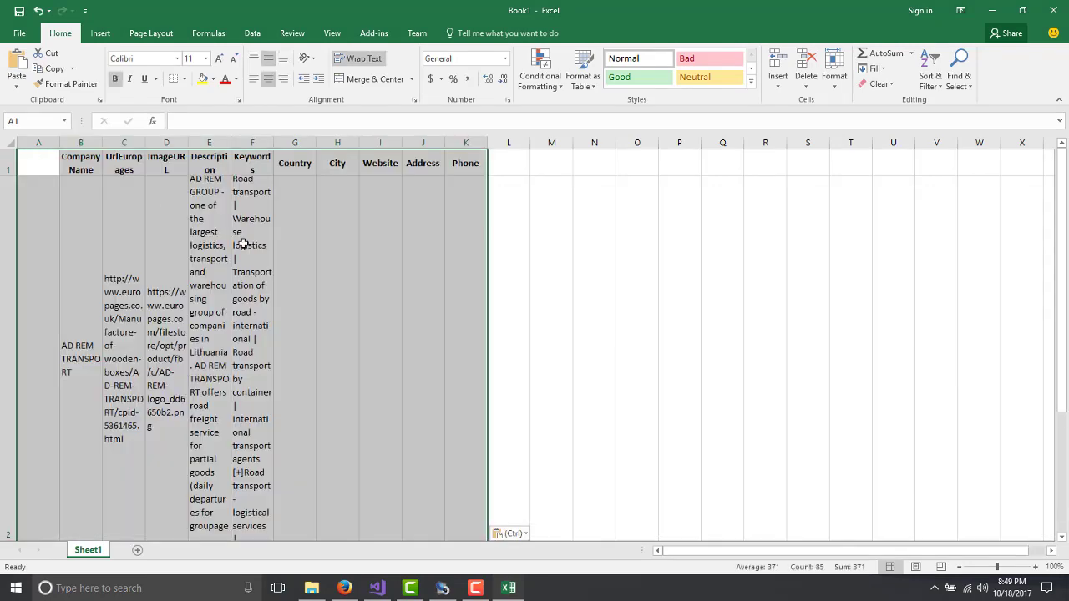
{"action": "left_click", "coordinate": [242, 243]}
{"action": "scroll", "coordinate": [242, 244], "scroll_direction": "down", "scroll_amount": 3}
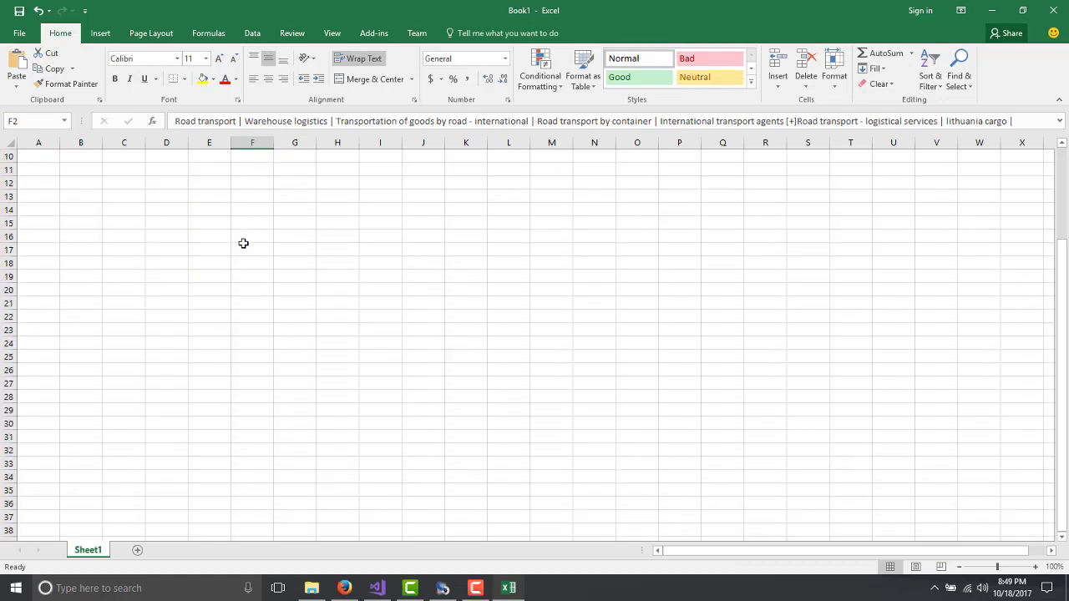
{"action": "scroll", "coordinate": [243, 243], "scroll_direction": "up", "scroll_amount": 2}
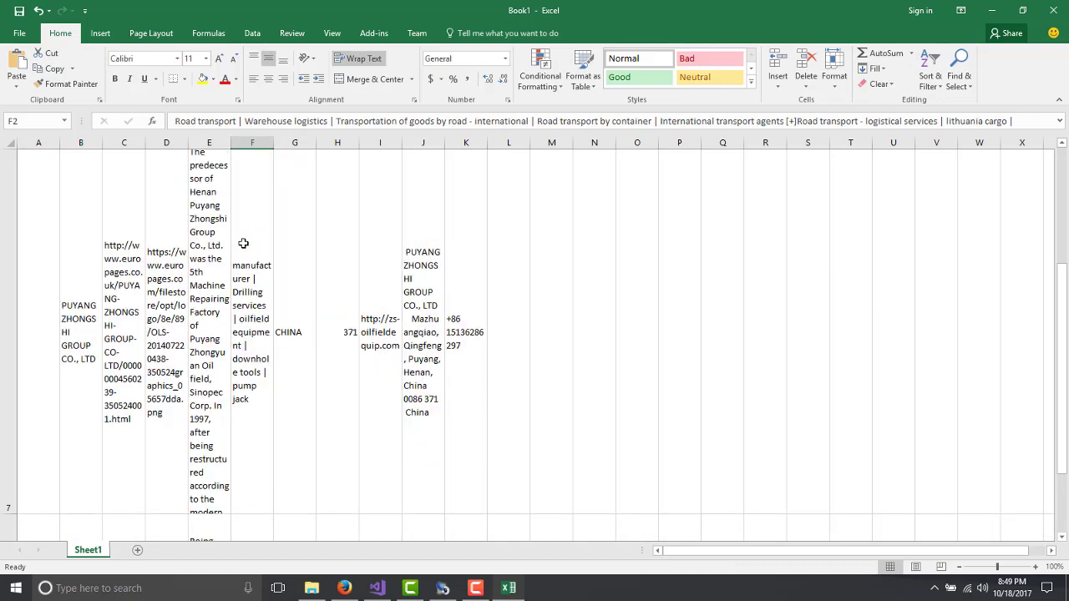
Delete the empty column A from the sheet.
{"action": "left_click", "coordinate": [39, 143]}
{"action": "scroll", "coordinate": [148, 210], "scroll_direction": "up", "scroll_amount": 2}
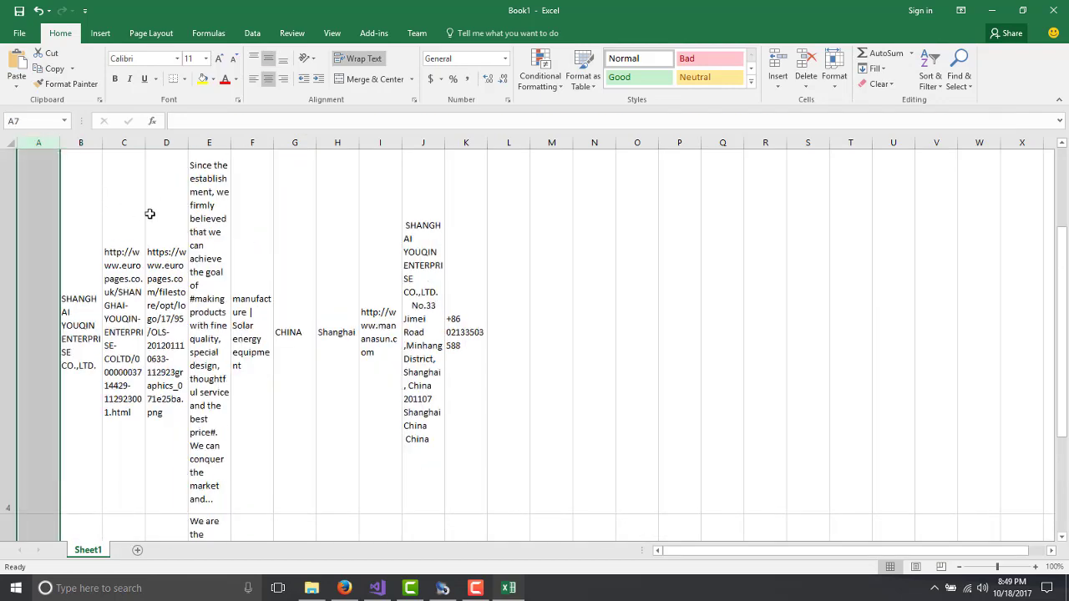
{"action": "left_click", "coordinate": [10, 142]}
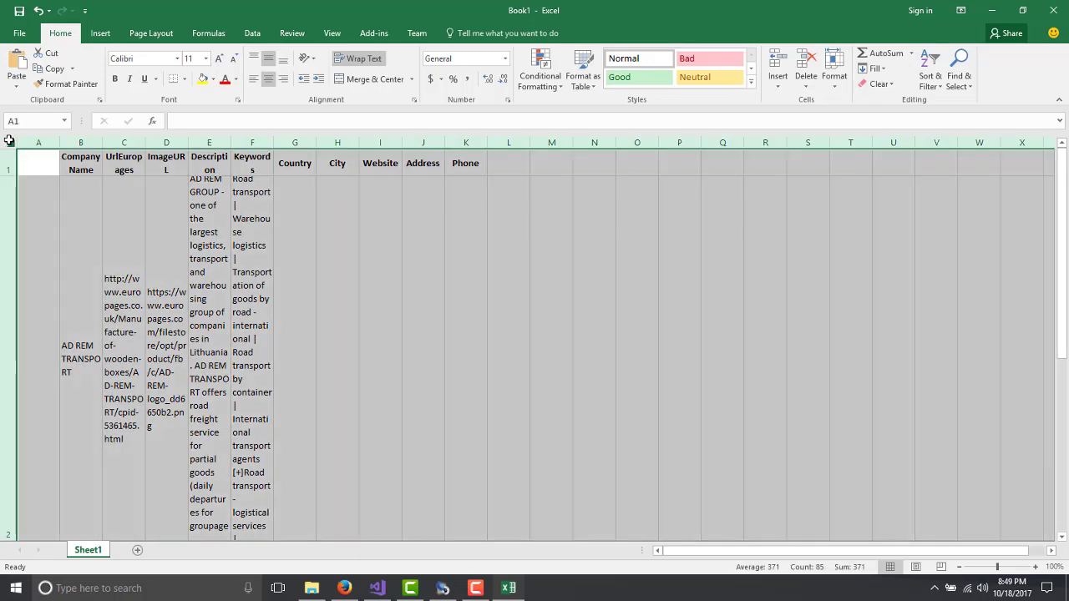
{"action": "left_click", "coordinate": [30, 142]}
{"action": "right_click", "coordinate": [33, 143]}
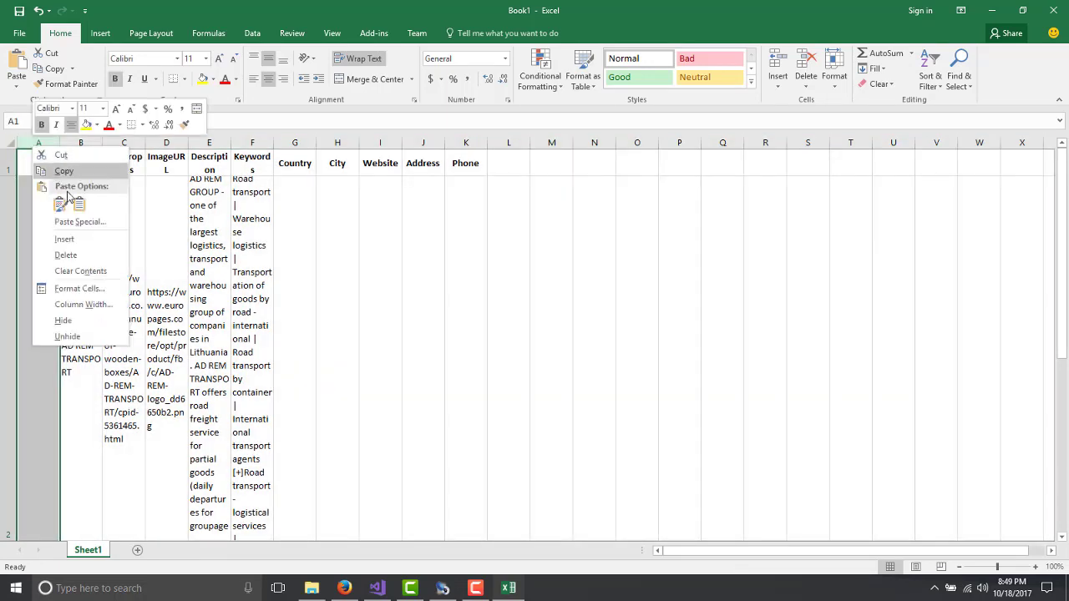
{"action": "left_click", "coordinate": [66, 256]}
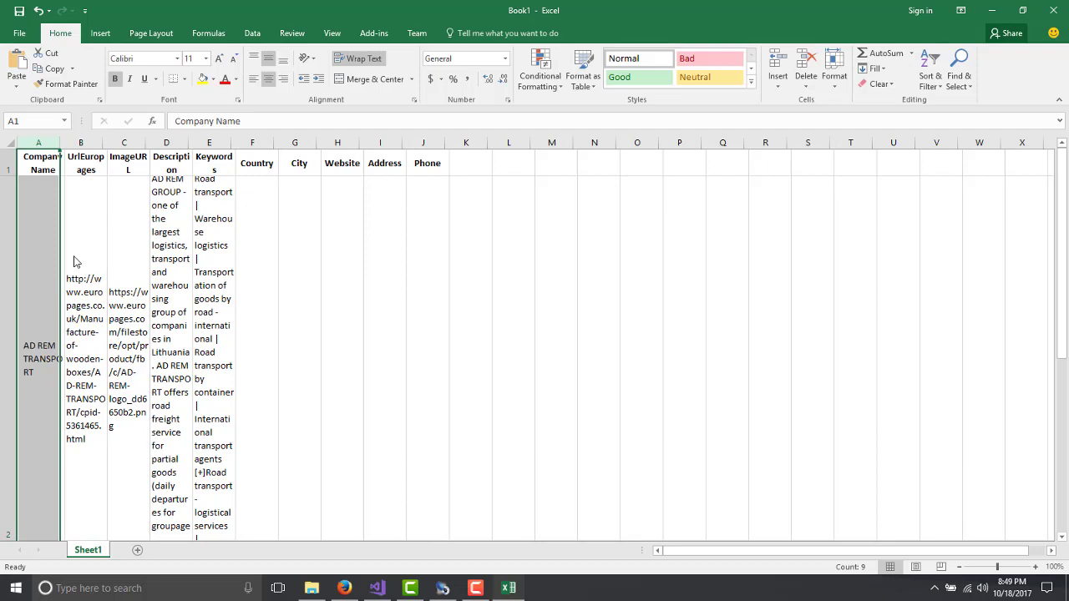
Turn off text wrapping sheet-wide, widen the Company Name column, and return to the scraper.
{"action": "left_click", "coordinate": [12, 145]}
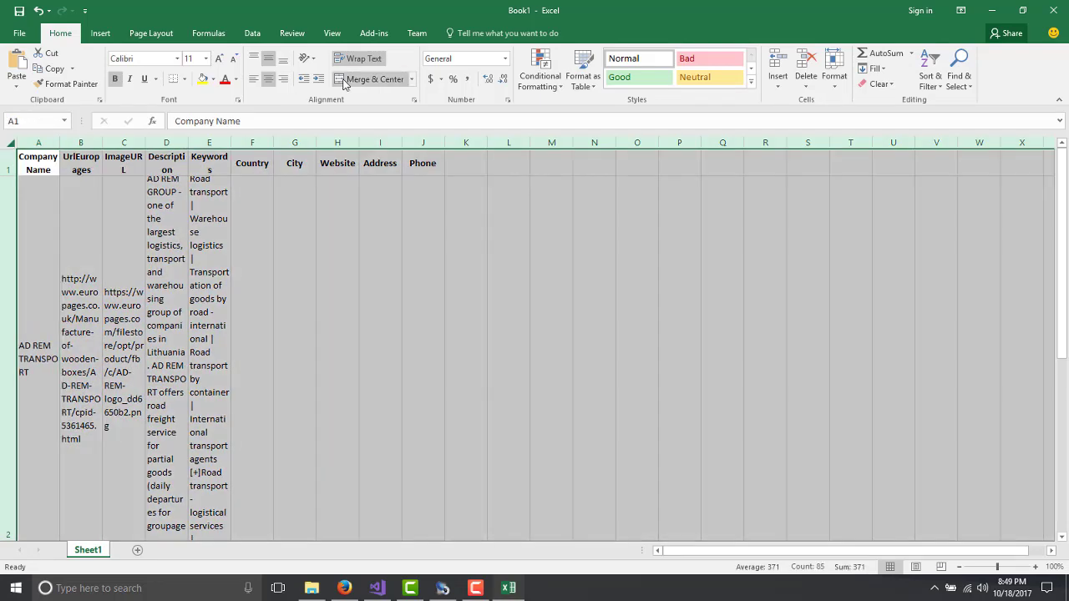
{"action": "left_click", "coordinate": [362, 59]}
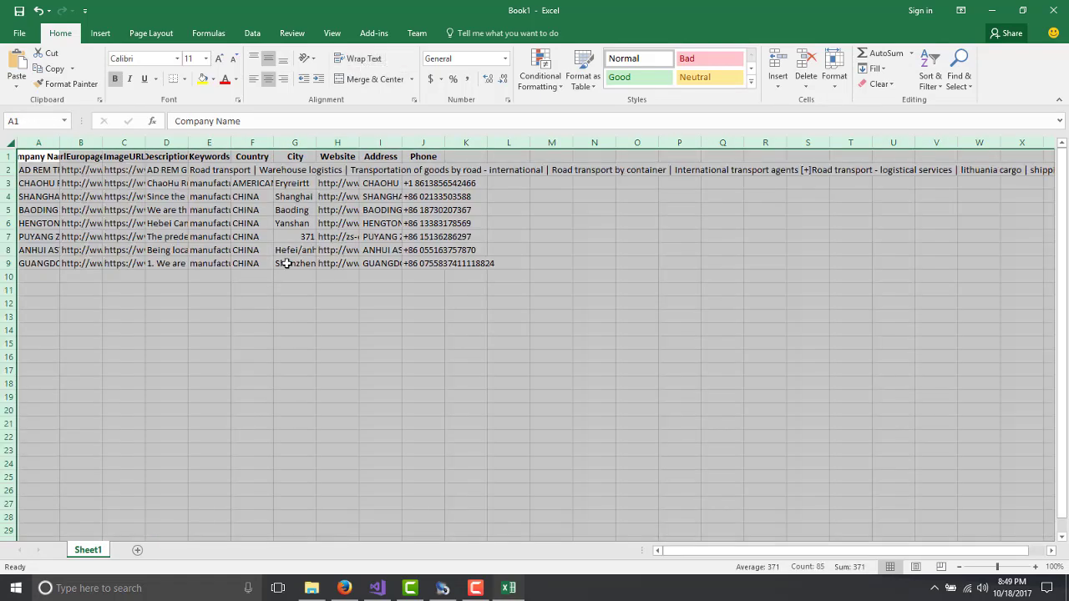
{"action": "left_click", "coordinate": [287, 263]}
{"action": "left_click_drag", "start_coordinate": [62, 144], "coordinate": [255, 138]}
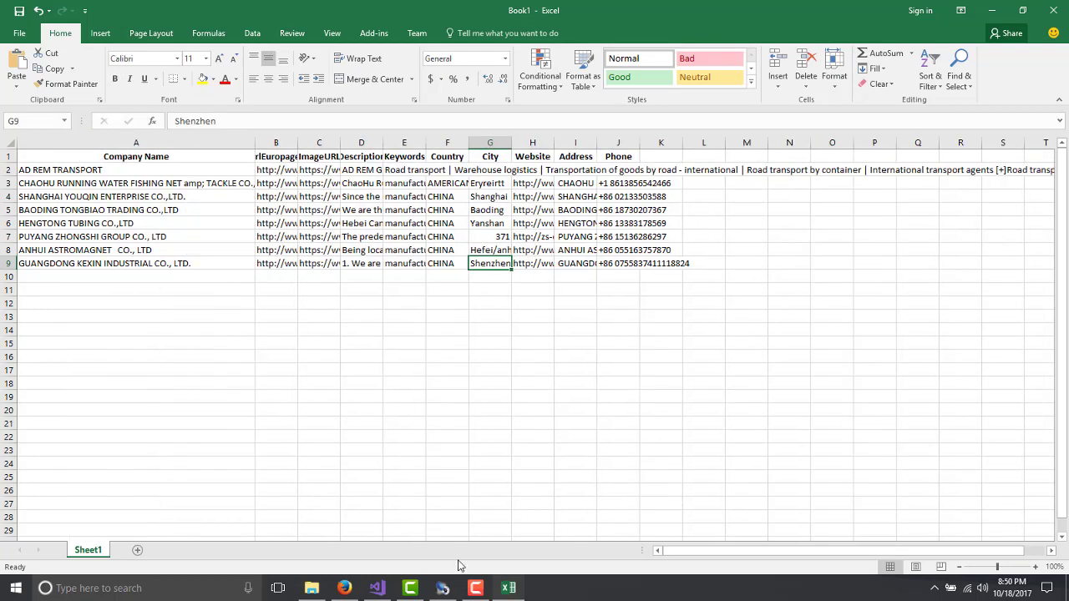
{"action": "left_click", "coordinate": [443, 587]}
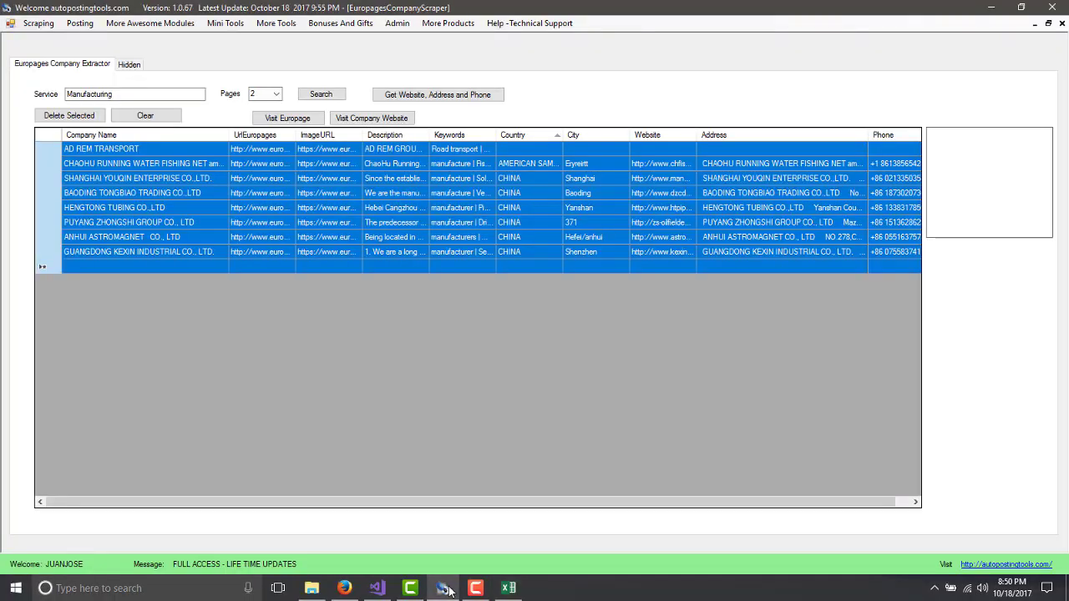
Delete the AD REM TRANSPORT row from the results and select BAODING TONGBIAO's row.
{"action": "left_click", "coordinate": [424, 226]}
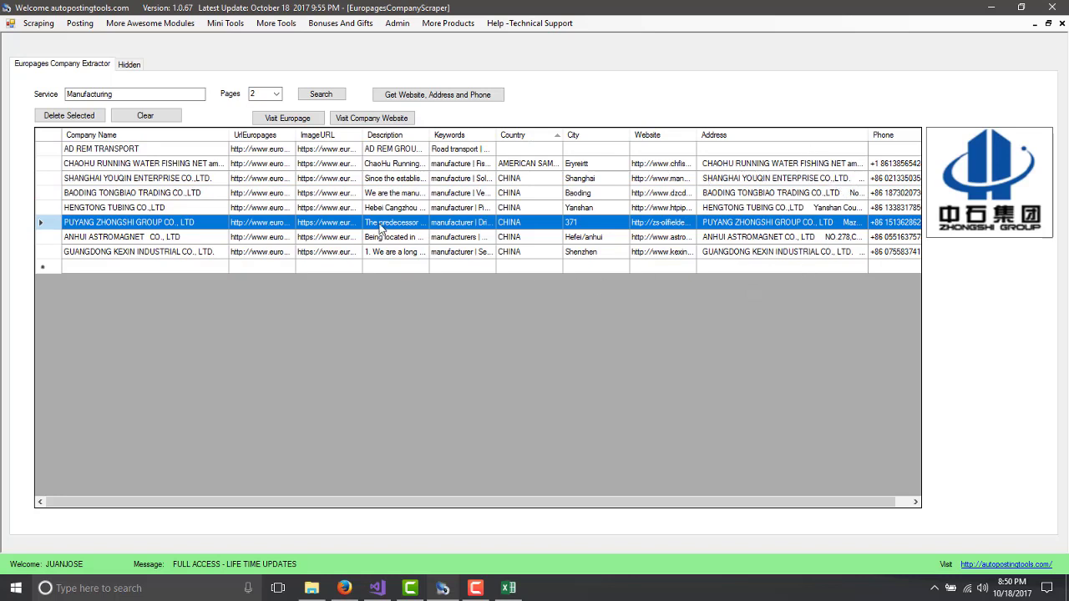
{"action": "left_click", "coordinate": [171, 149]}
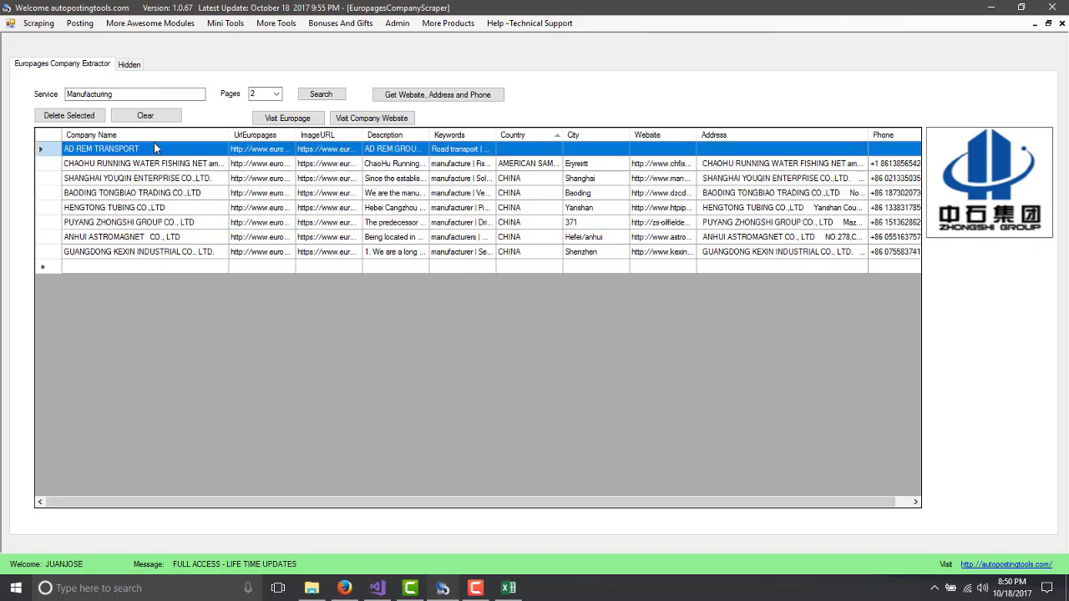
{"action": "left_click", "coordinate": [70, 115]}
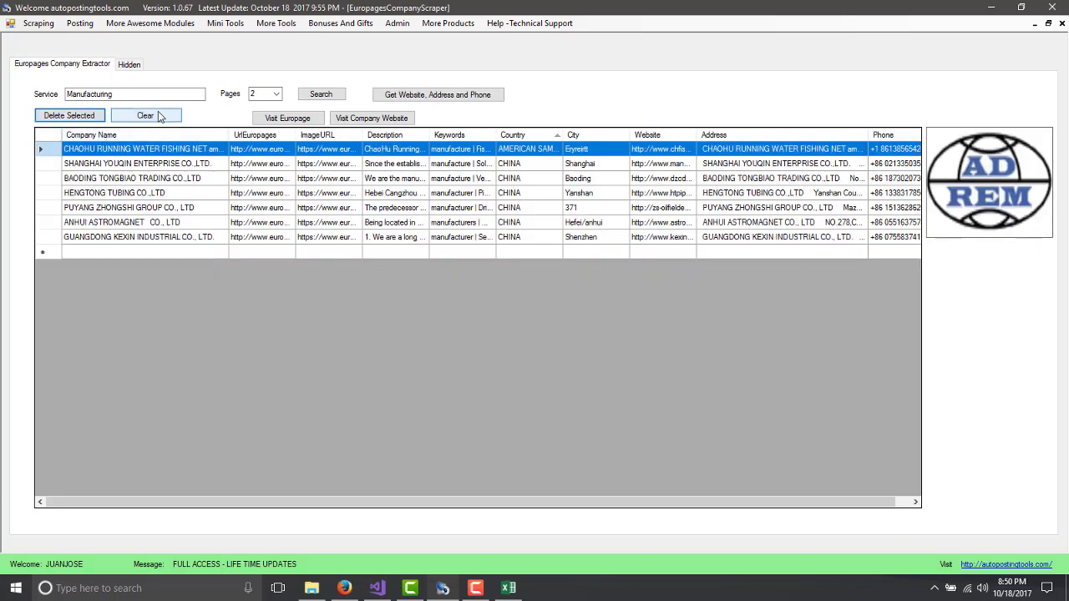
{"action": "left_click", "coordinate": [338, 183]}
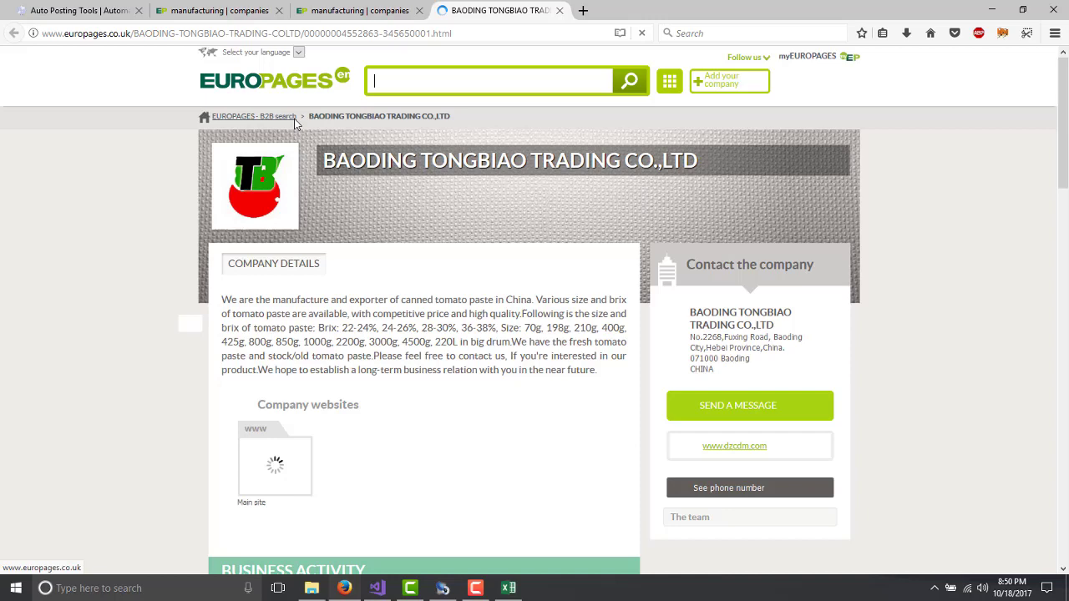
{"action": "scroll", "coordinate": [430, 292], "scroll_direction": "down", "scroll_amount": 2}
{"action": "scroll", "coordinate": [430, 293], "scroll_direction": "down", "scroll_amount": 3}
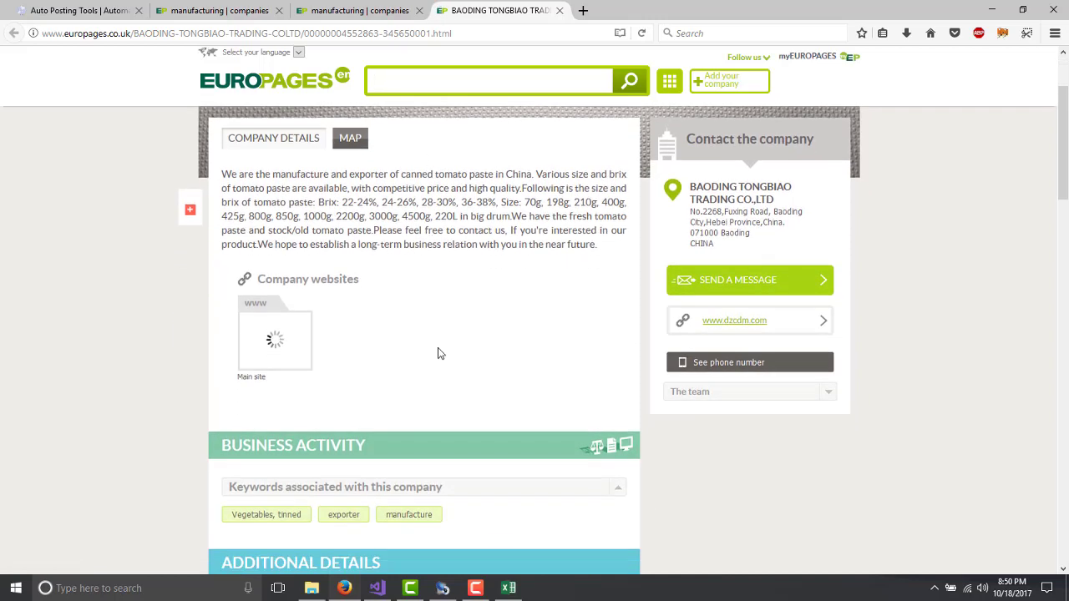
{"action": "left_click", "coordinate": [443, 589]}
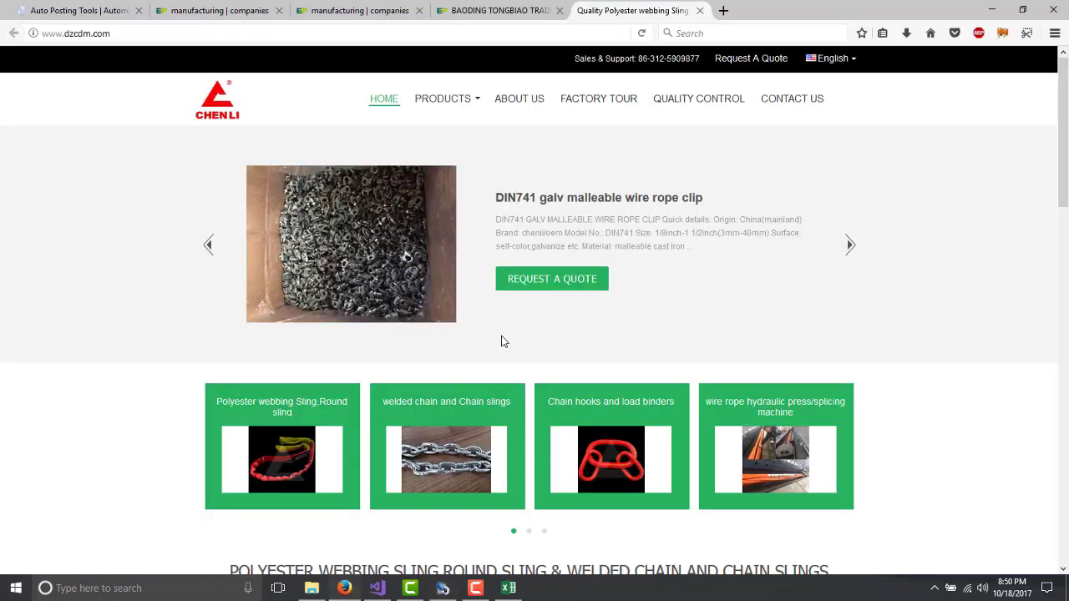
{"action": "scroll", "coordinate": [501, 342], "scroll_direction": "down", "scroll_amount": 6}
{"action": "scroll", "coordinate": [501, 341], "scroll_direction": "down", "scroll_amount": 3}
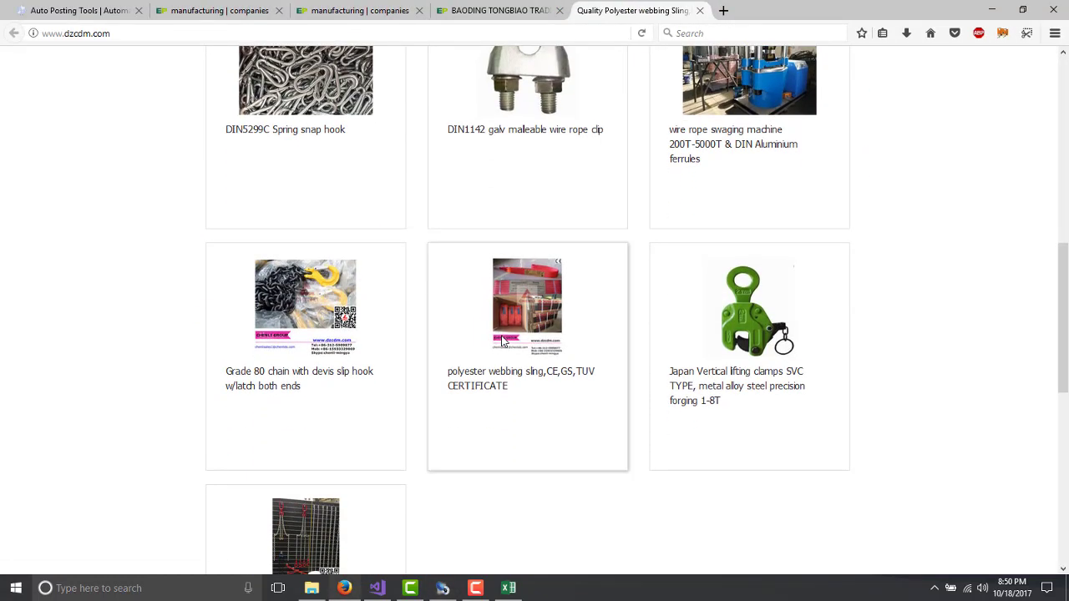
{"action": "scroll", "coordinate": [500, 340], "scroll_direction": "up", "scroll_amount": 8}
{"action": "scroll", "coordinate": [501, 336], "scroll_direction": "up", "scroll_amount": 2}
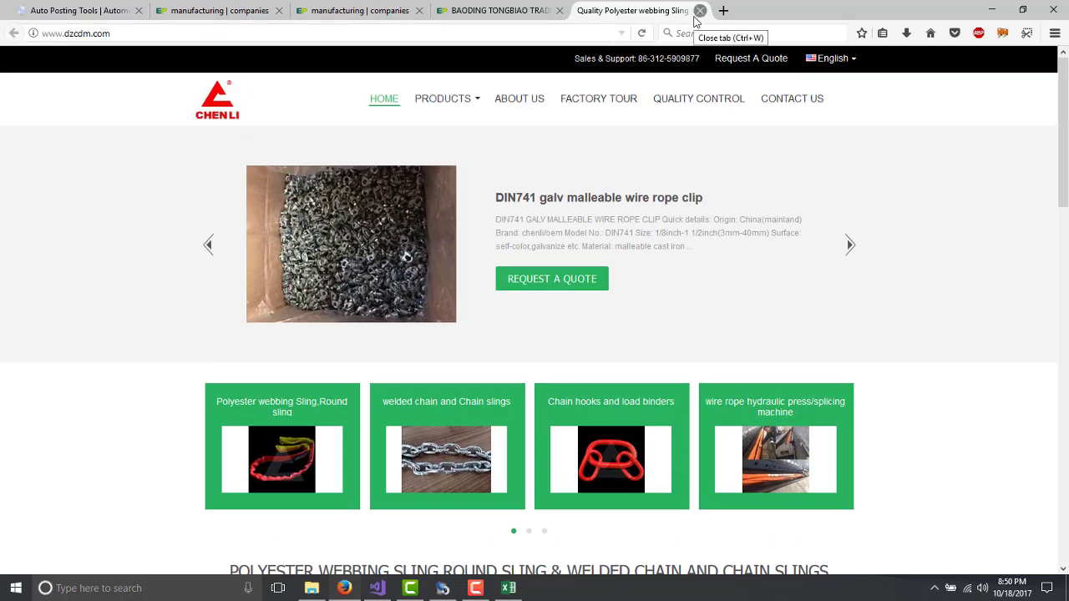
{"action": "left_click", "coordinate": [700, 10]}
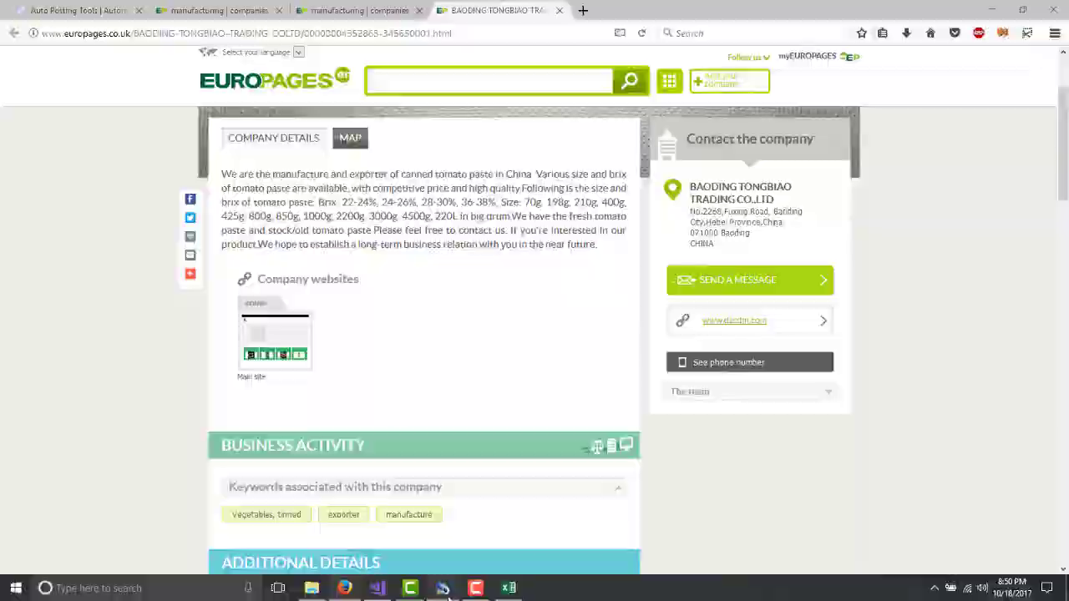
In the scraper table, scroll horizontally through the columns and select BAODING TONGBIAO to preview its logo.
{"action": "left_click", "coordinate": [443, 588]}
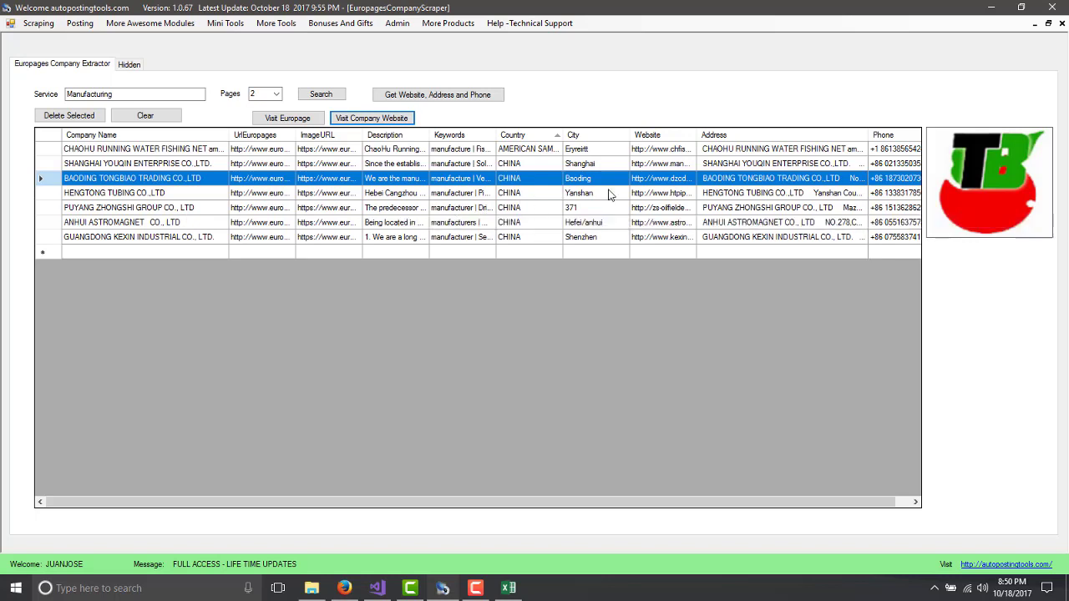
{"action": "left_click", "coordinate": [593, 212]}
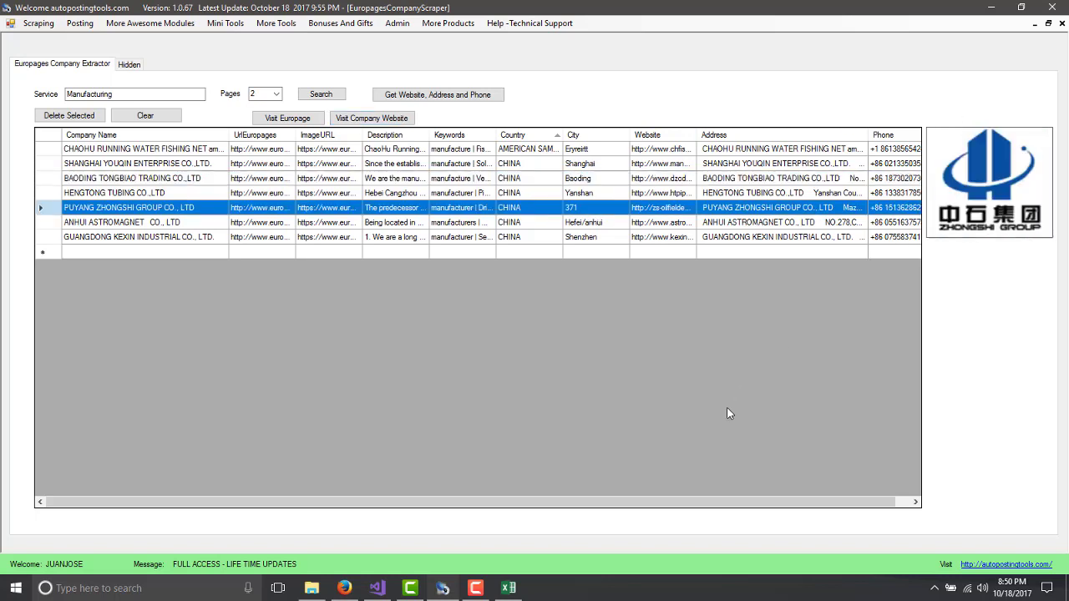
{"action": "left_click_drag", "start_coordinate": [684, 504], "coordinate": [764, 506]}
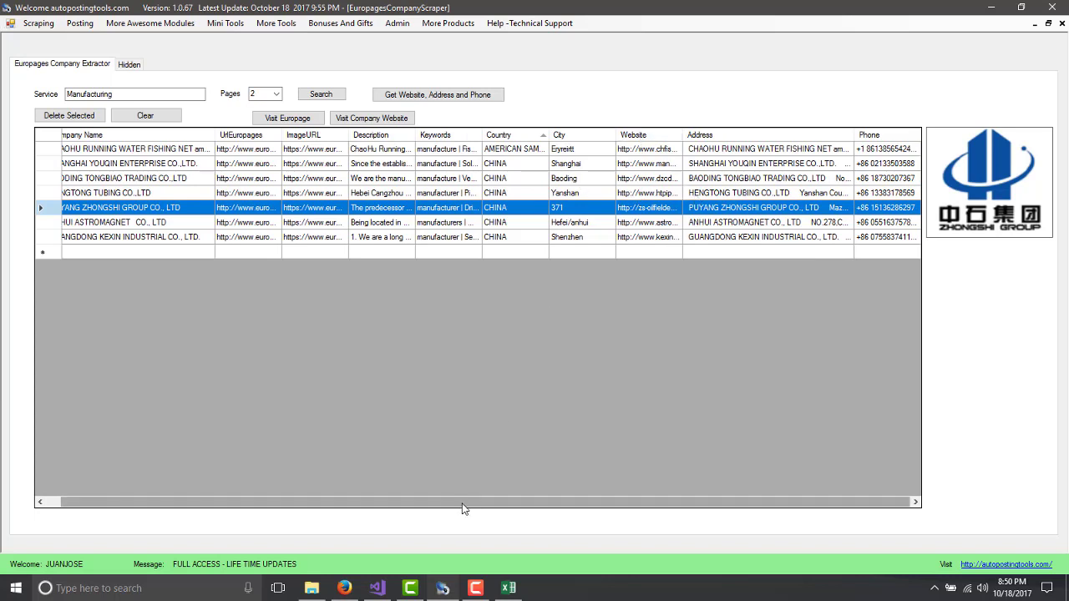
{"action": "left_click_drag", "start_coordinate": [453, 510], "coordinate": [388, 507]}
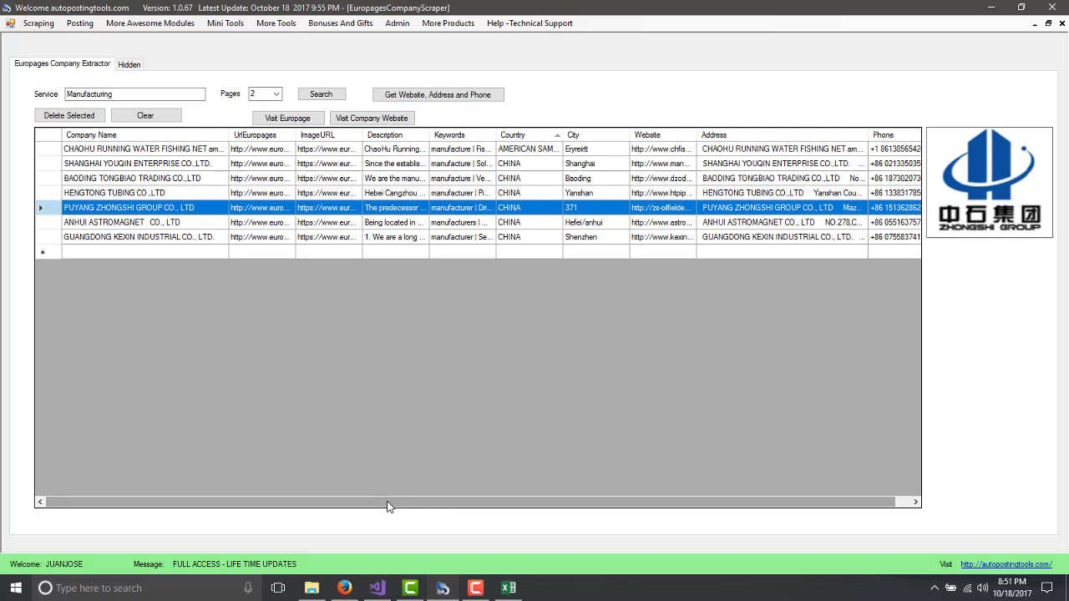
{"action": "left_click", "coordinate": [285, 182]}
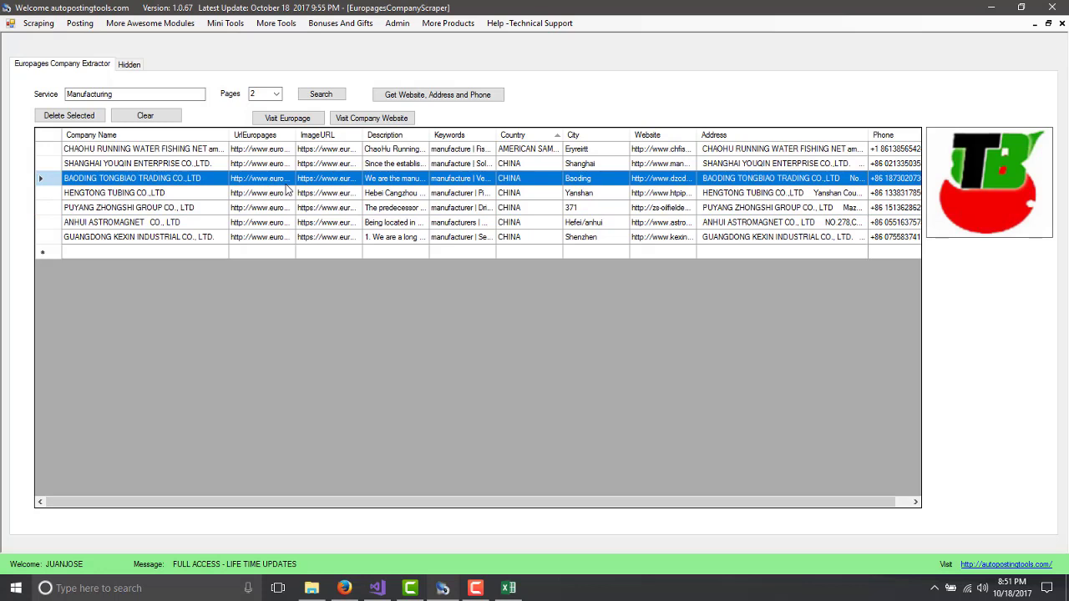